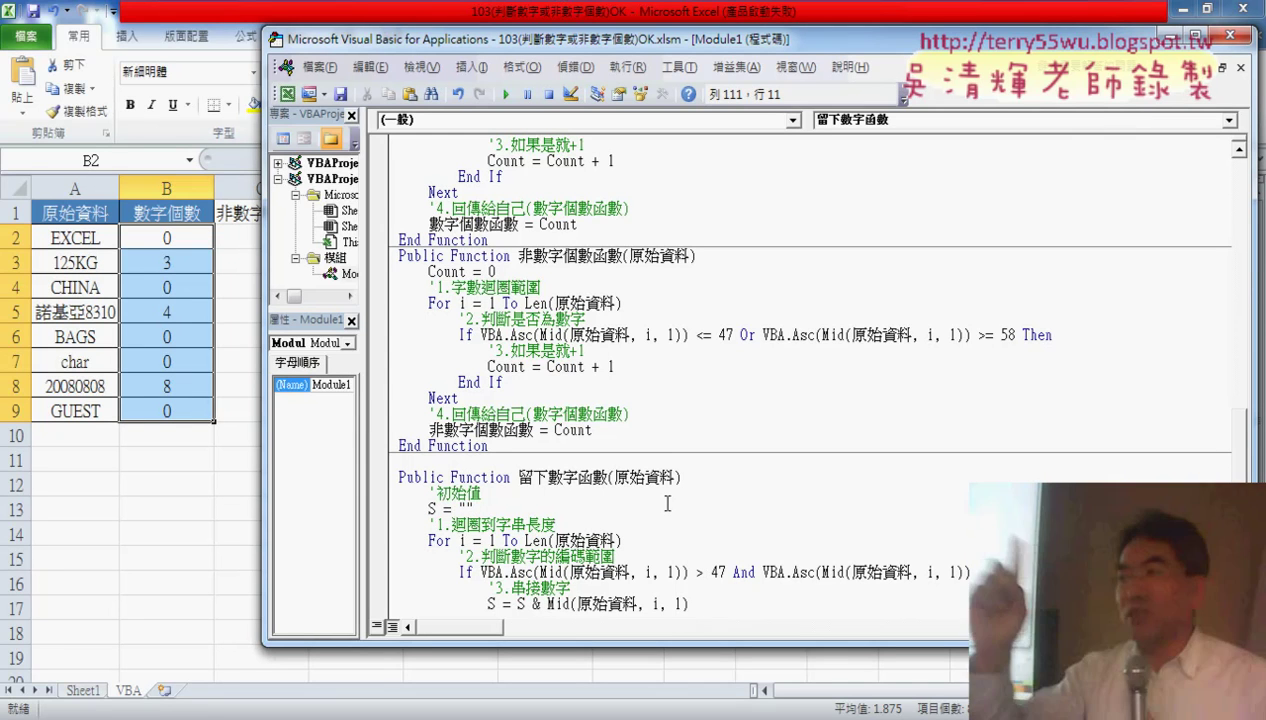
- Open the macro list from the 非數字個數函數 code, close it without running, and return to the worksheet
click(632, 364)
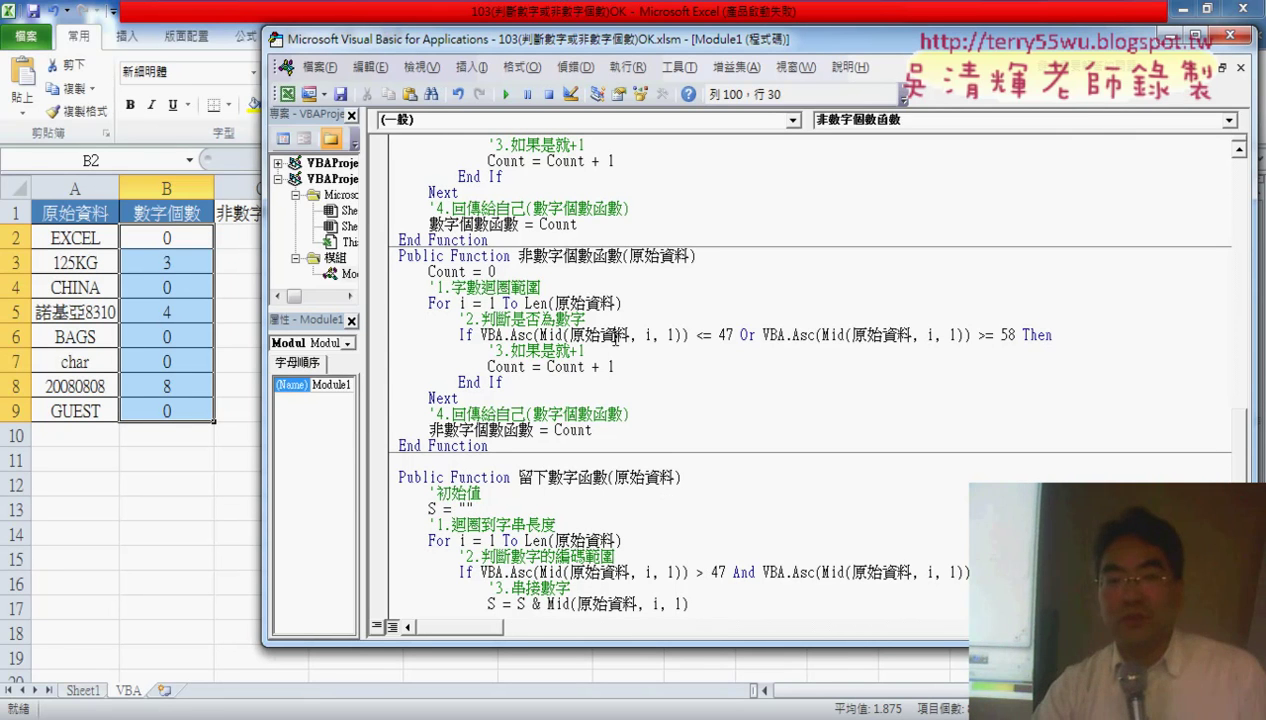
click(505, 95)
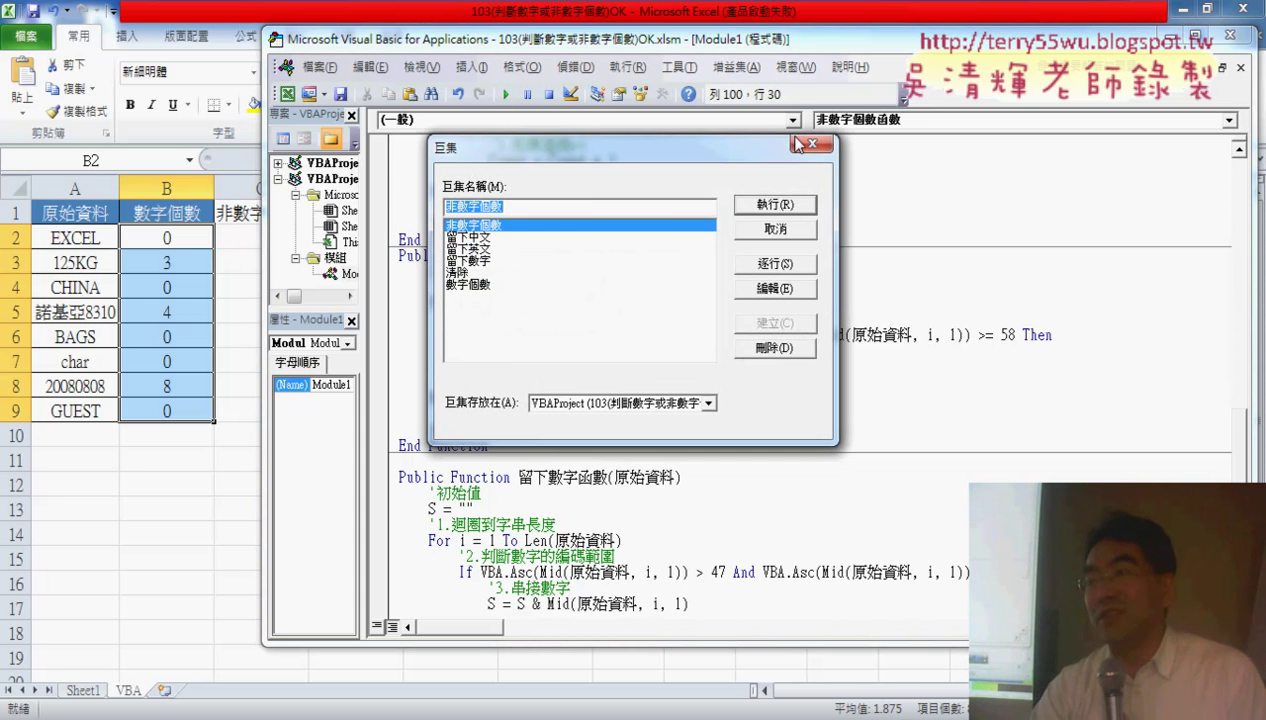
click(809, 145)
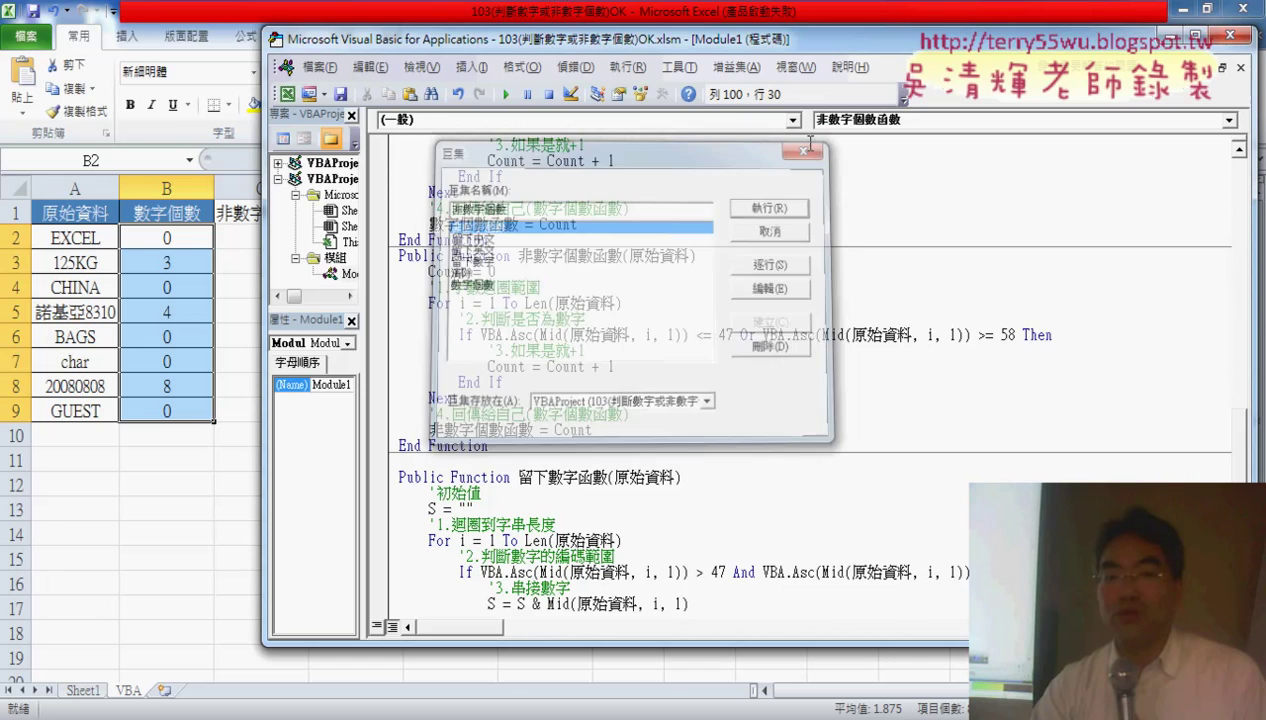
click(213, 438)
- Enter =非數字個數函數(A2) in C2 and fill it down to C9, giving 5,2,5,3,4,4,0,5
click(251, 237)
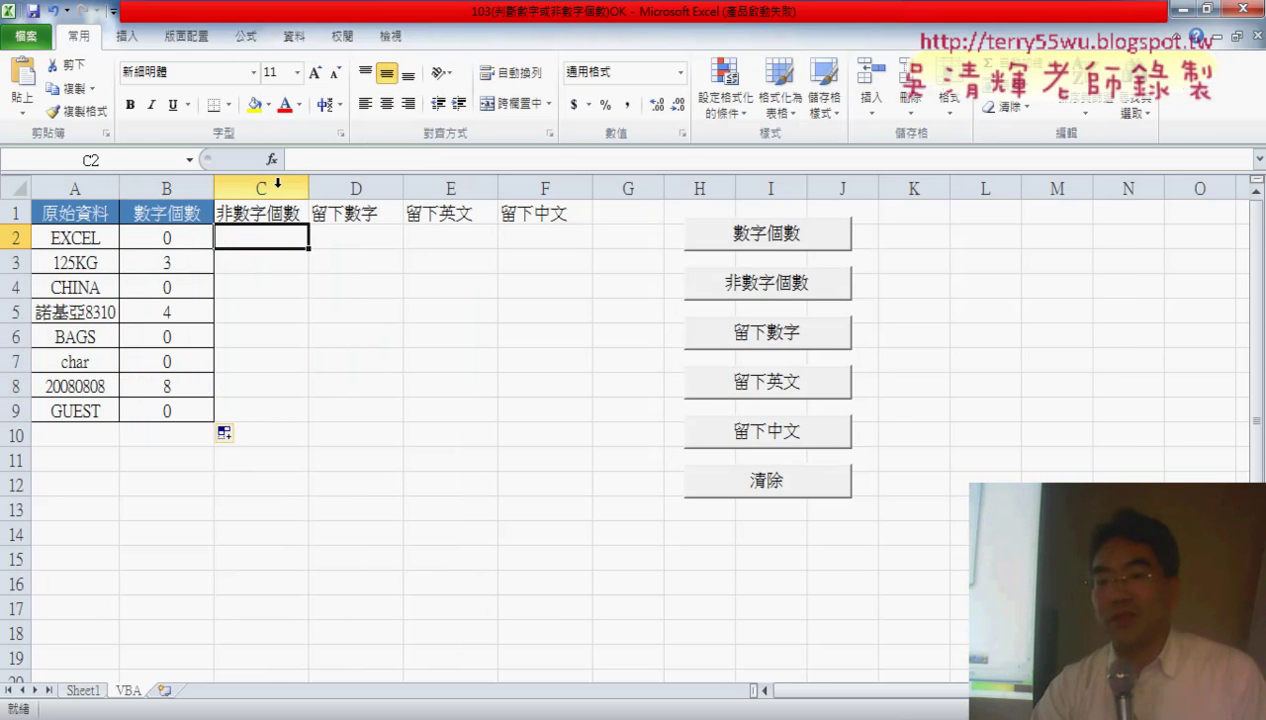
click(271, 160)
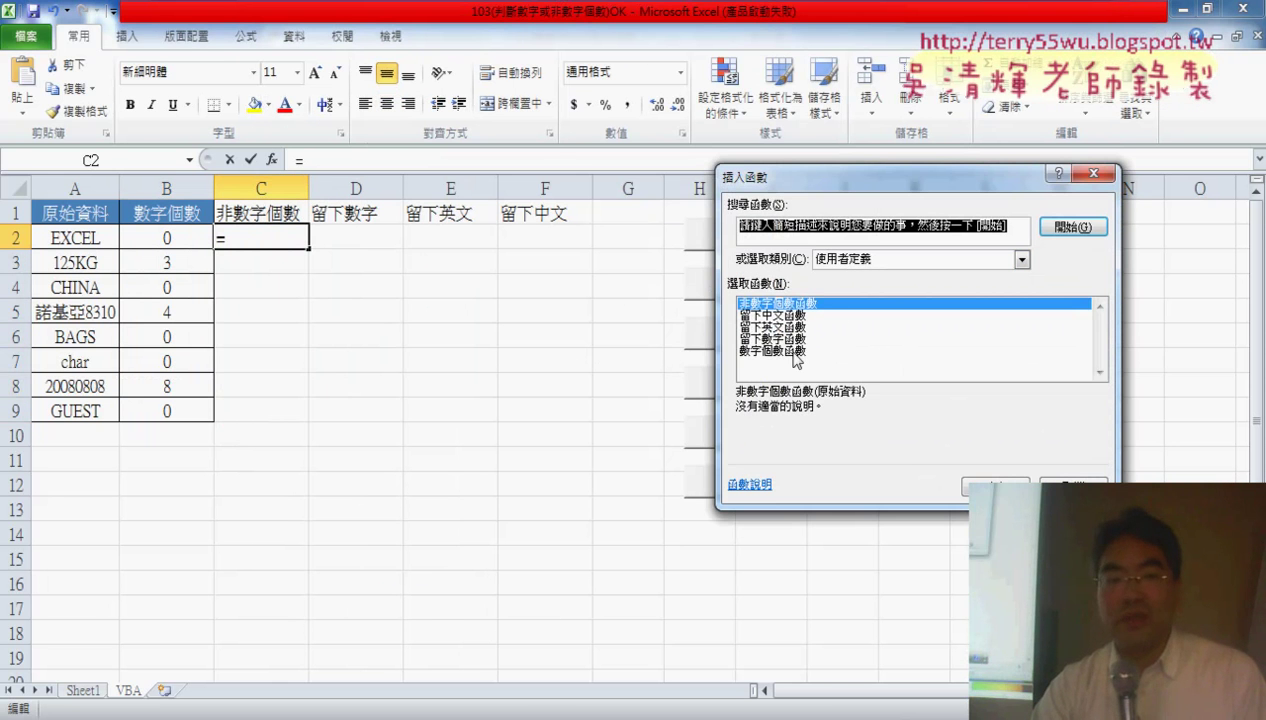
click(967, 482)
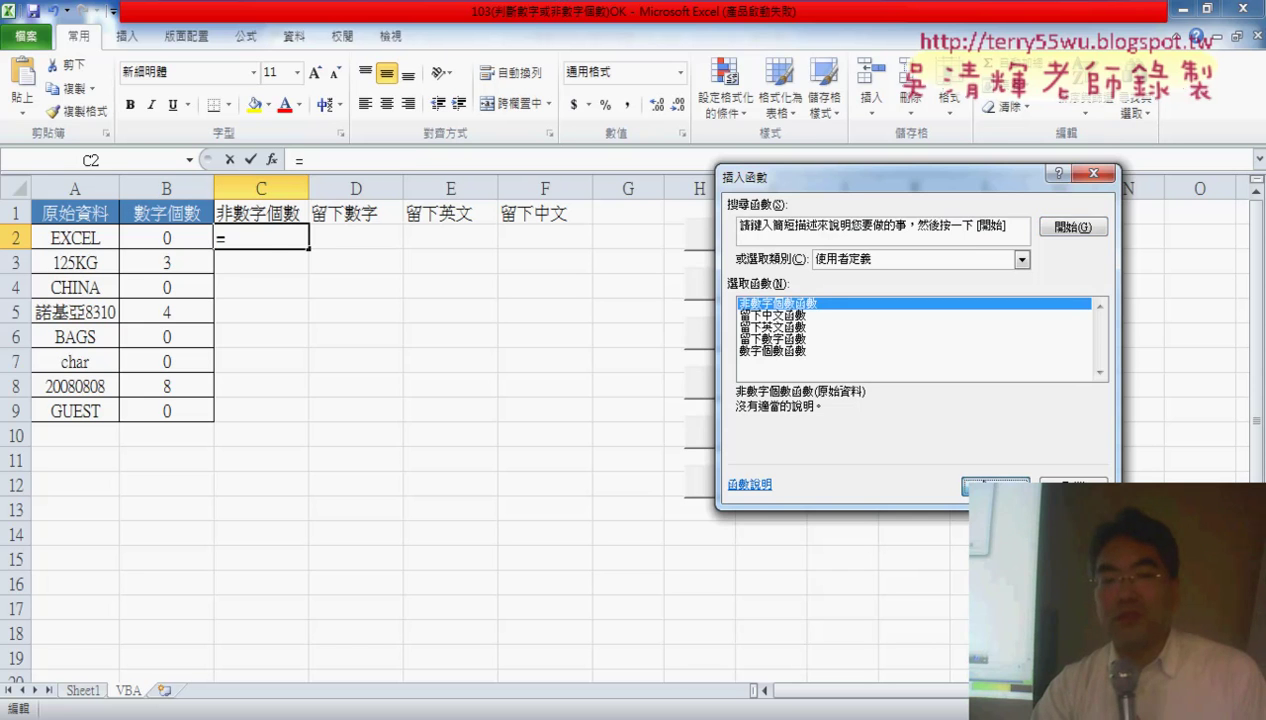
click(80, 238)
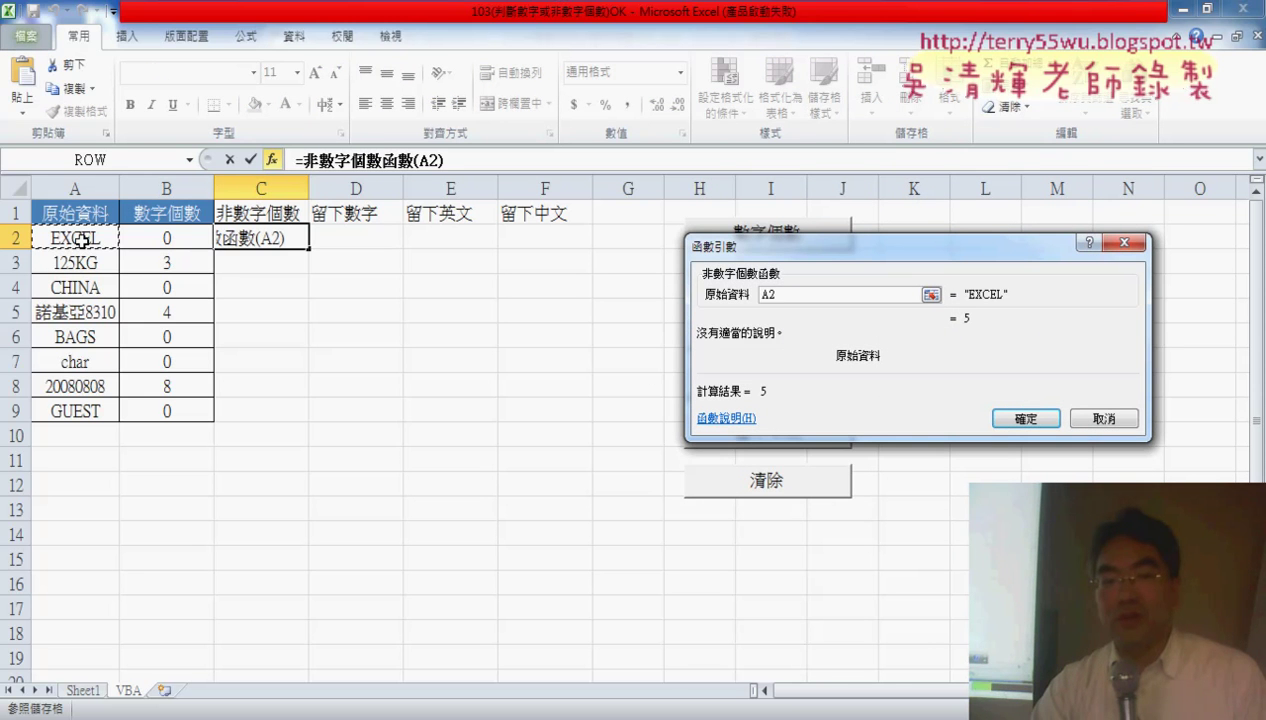
click(1017, 421)
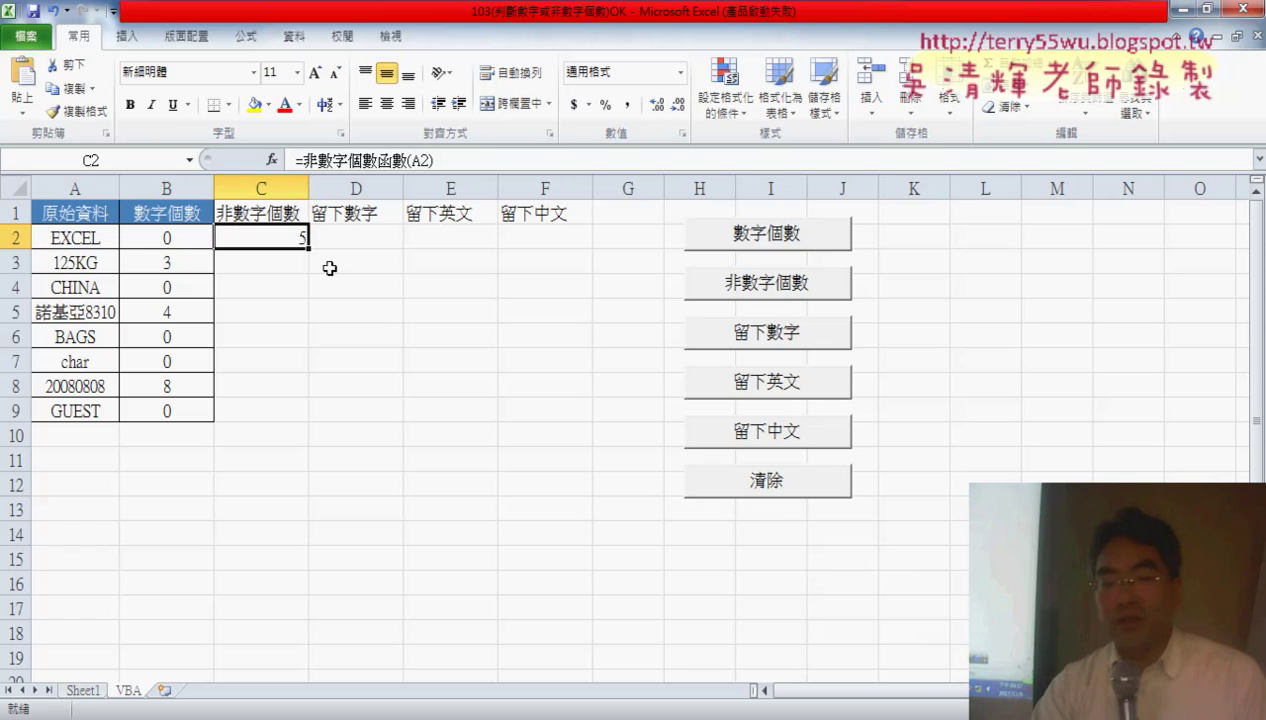
drag(309, 249, 310, 420)
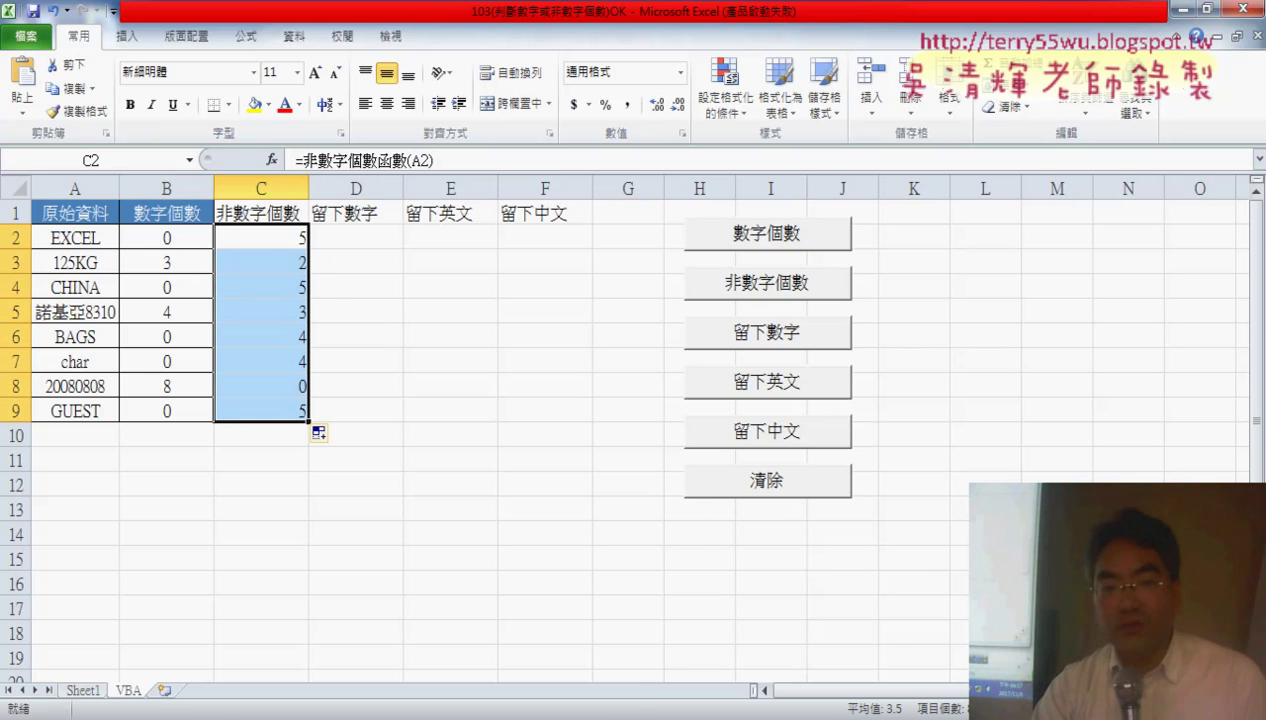
click(490, 615)
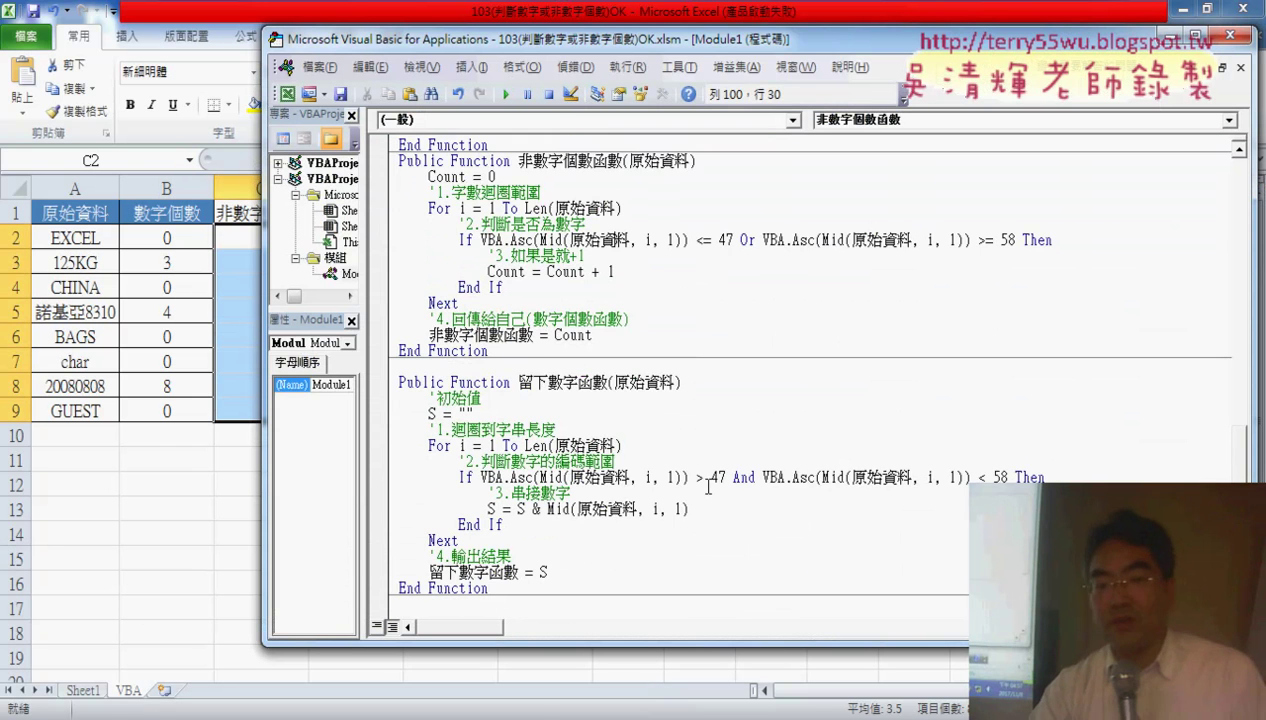
- Delete the 非 so the return line reads 數字個數函數 = Count, then select that name
scroll(708, 487, down, 1)
scroll(708, 487, up, 2)
scroll(708, 487, up, 2)
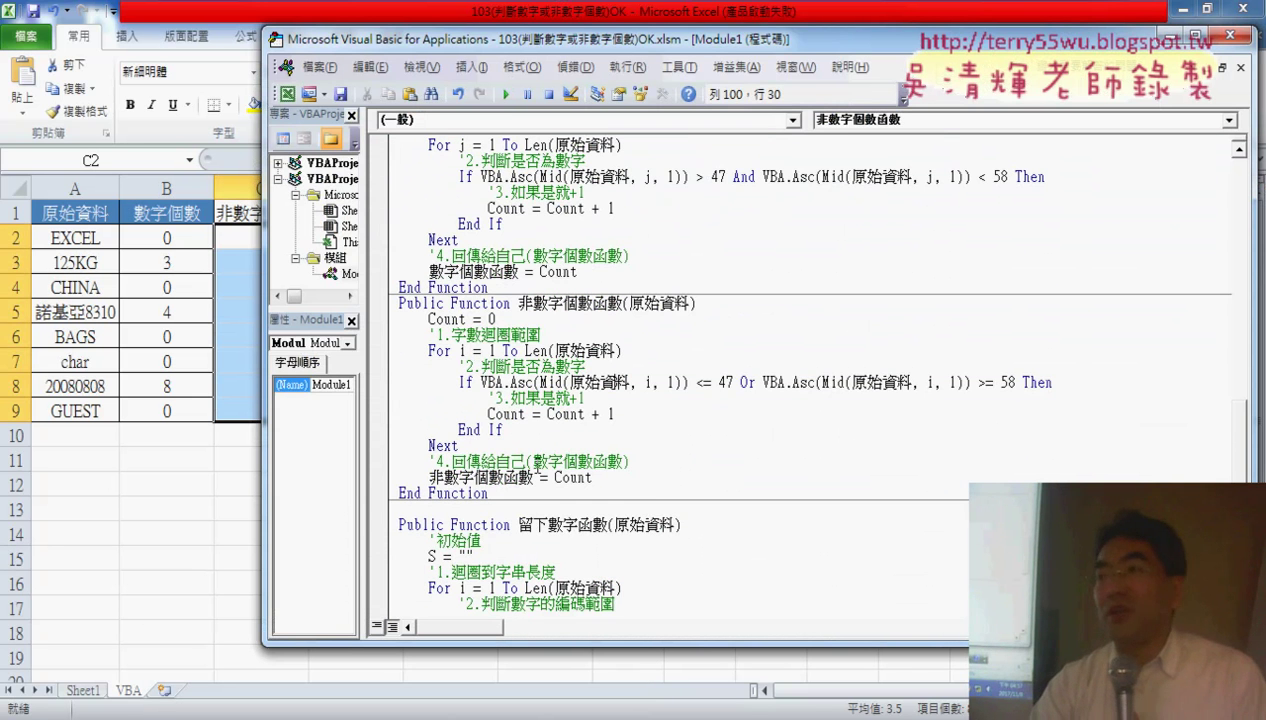
drag(444, 478, 430, 478)
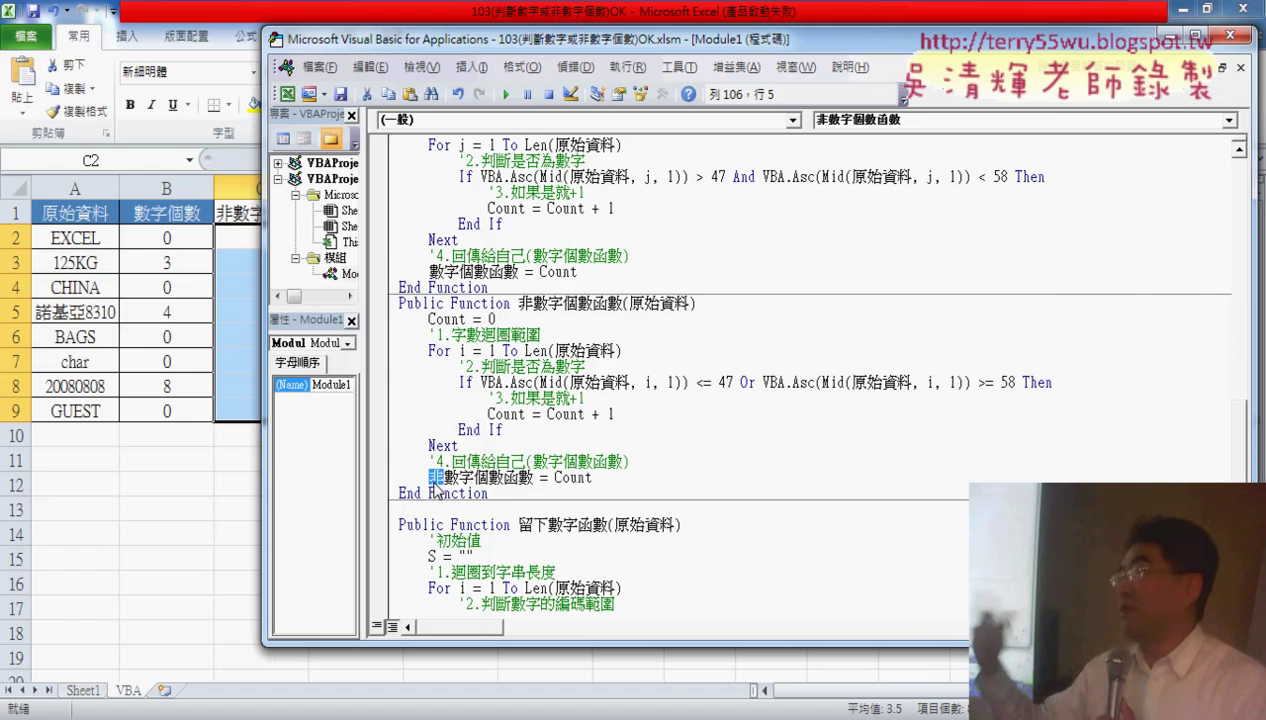
key(Delete)
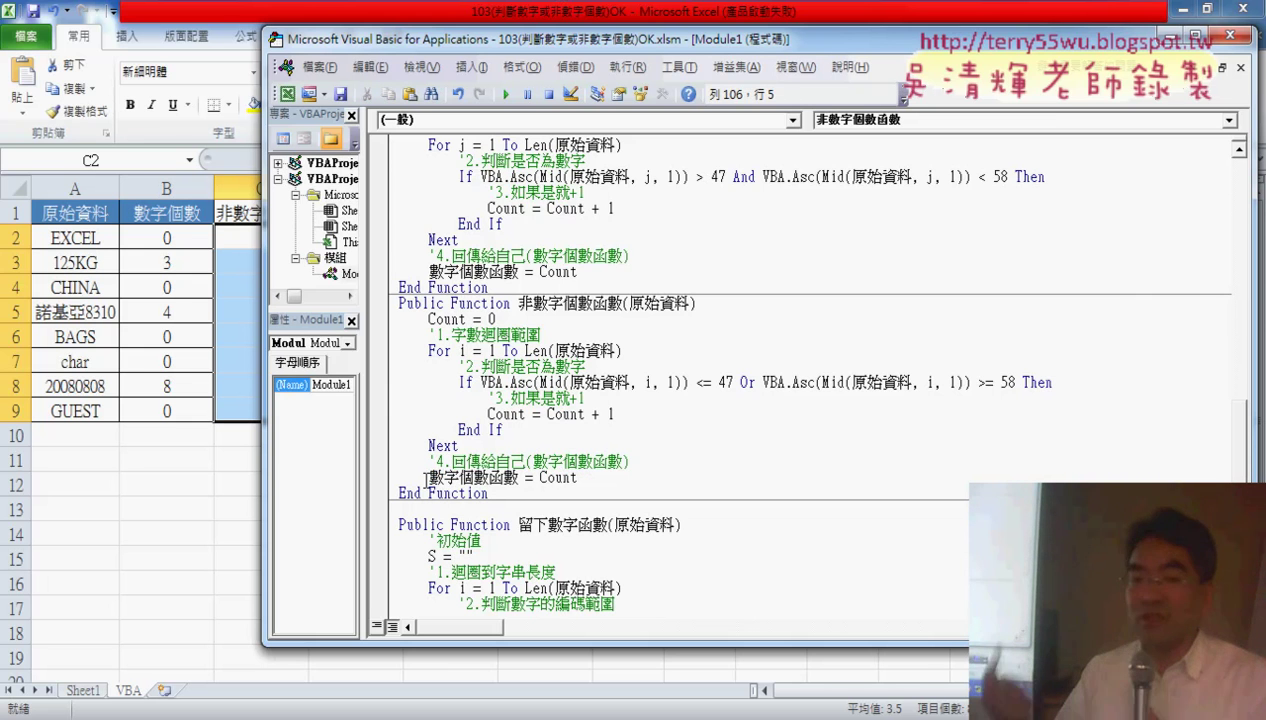
drag(430, 479, 523, 479)
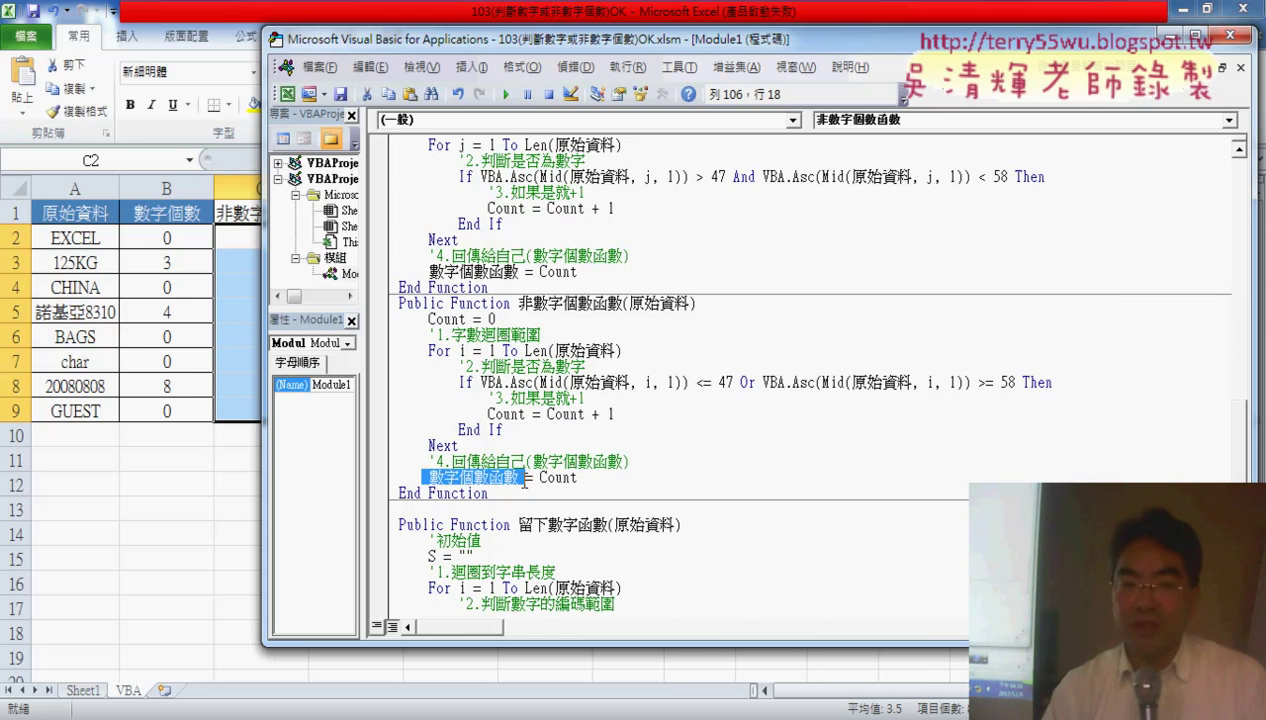
scroll(523, 483, down, 1)
scroll(540, 478, down, 2)
scroll(560, 475, down, 1)
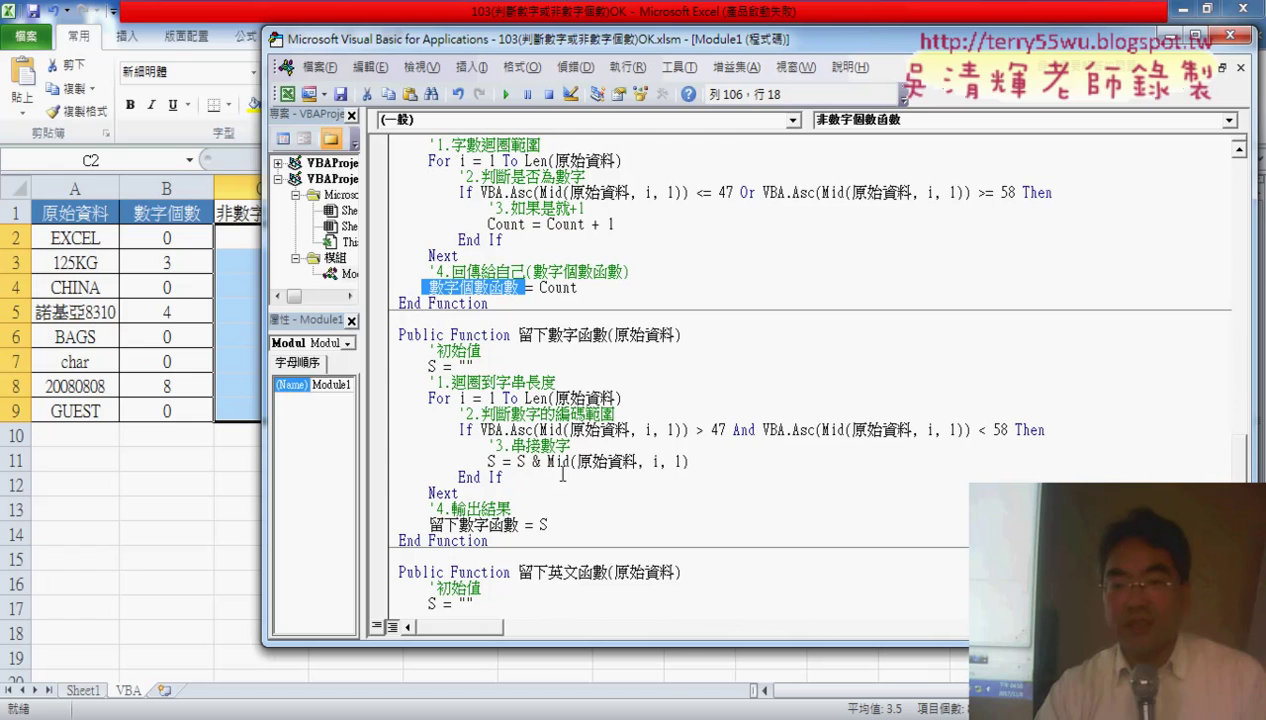
drag(521, 333, 598, 340)
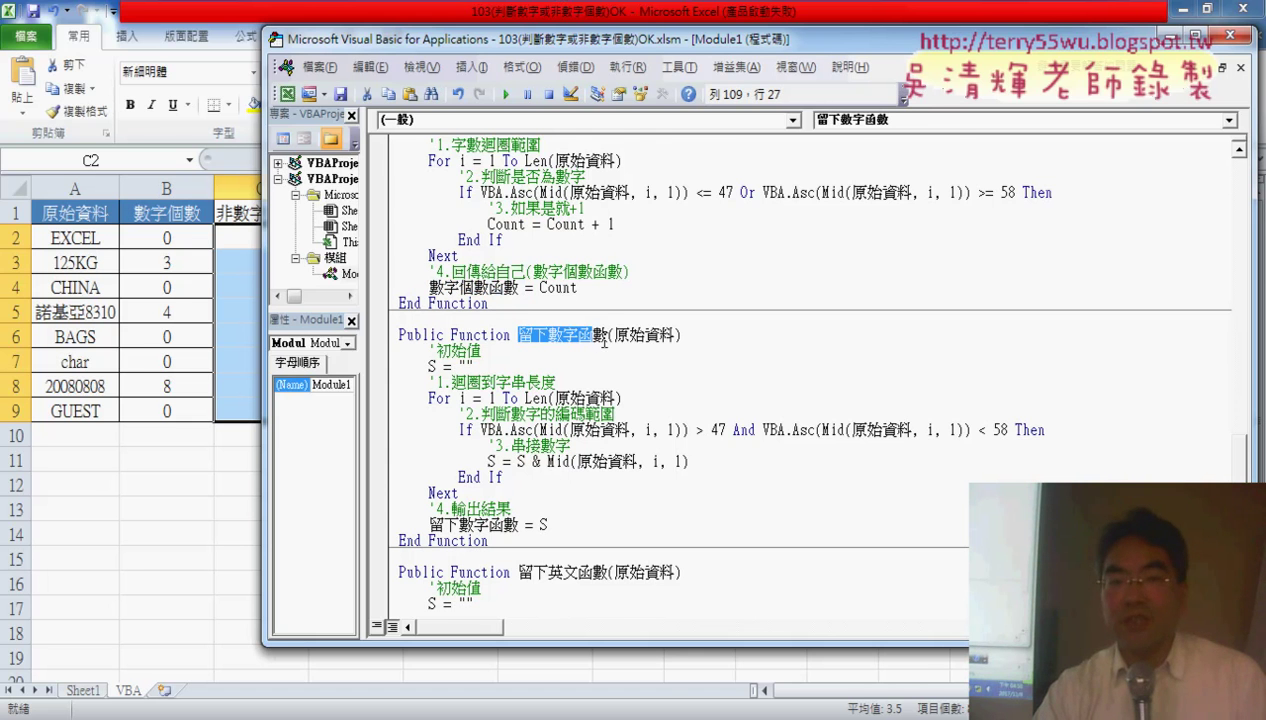
scroll(607, 340, down, 1)
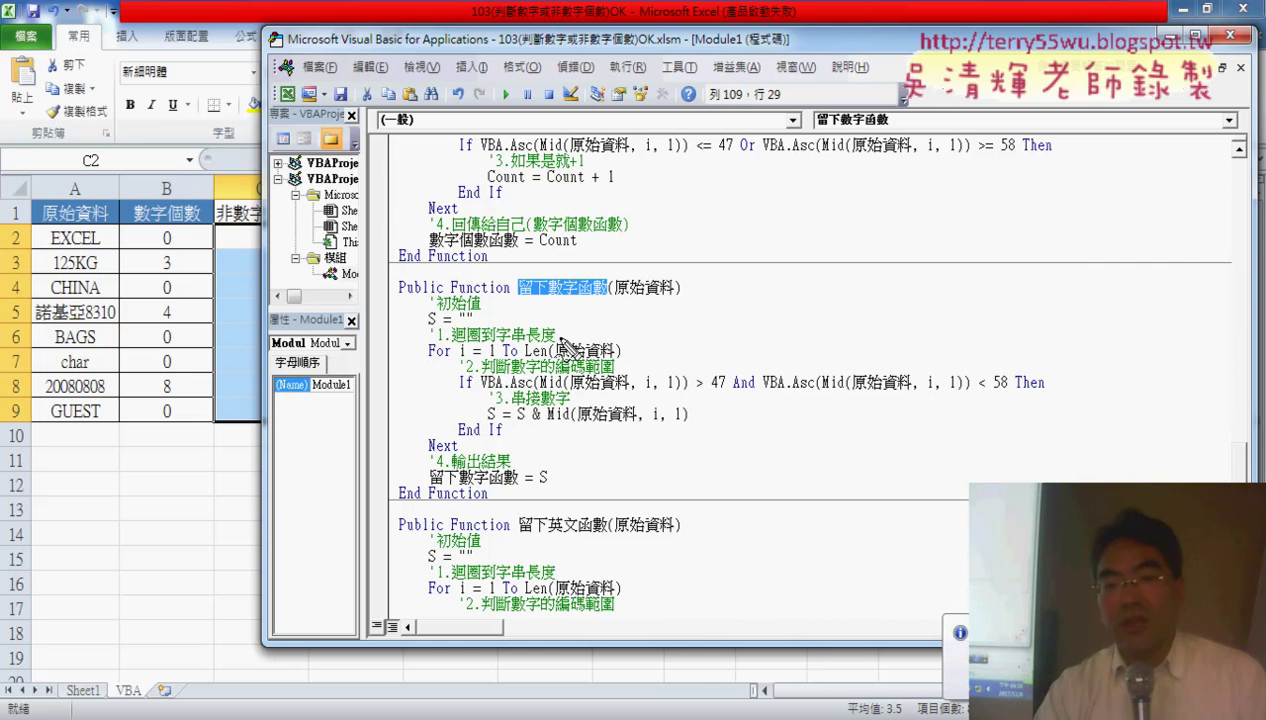
mouse_move(495, 330)
mouse_down()
mouse_move(424, 333)
mouse_move(415, 310)
mouse_move(480, 335)
mouse_up()
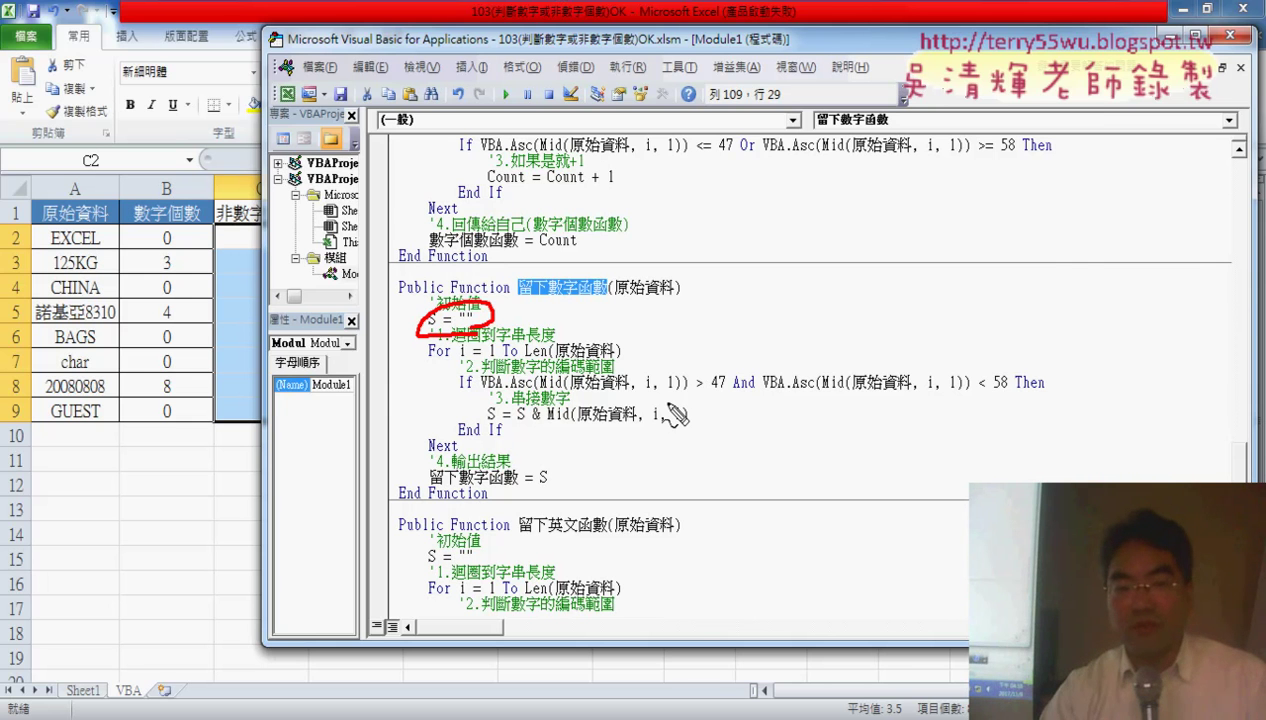
drag(695, 390, 760, 395)
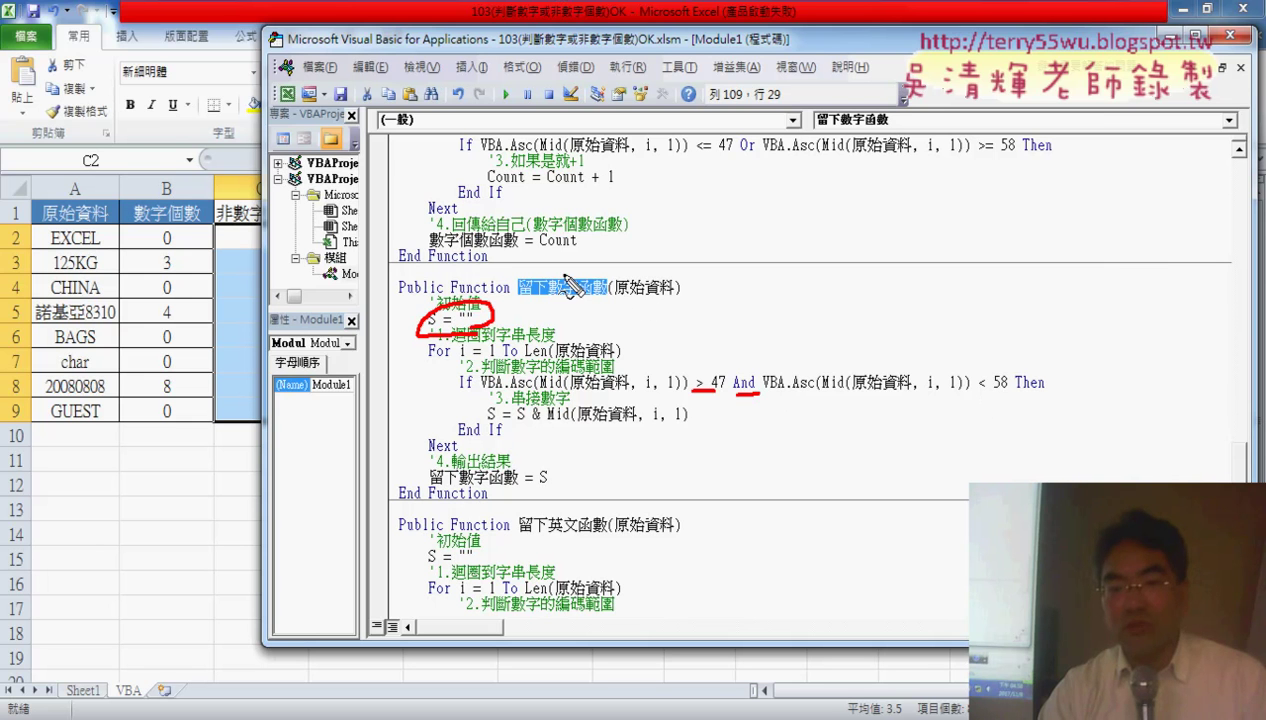
mouse_move(540, 320)
mouse_down()
mouse_move(522, 318)
mouse_move(593, 300)
mouse_up()
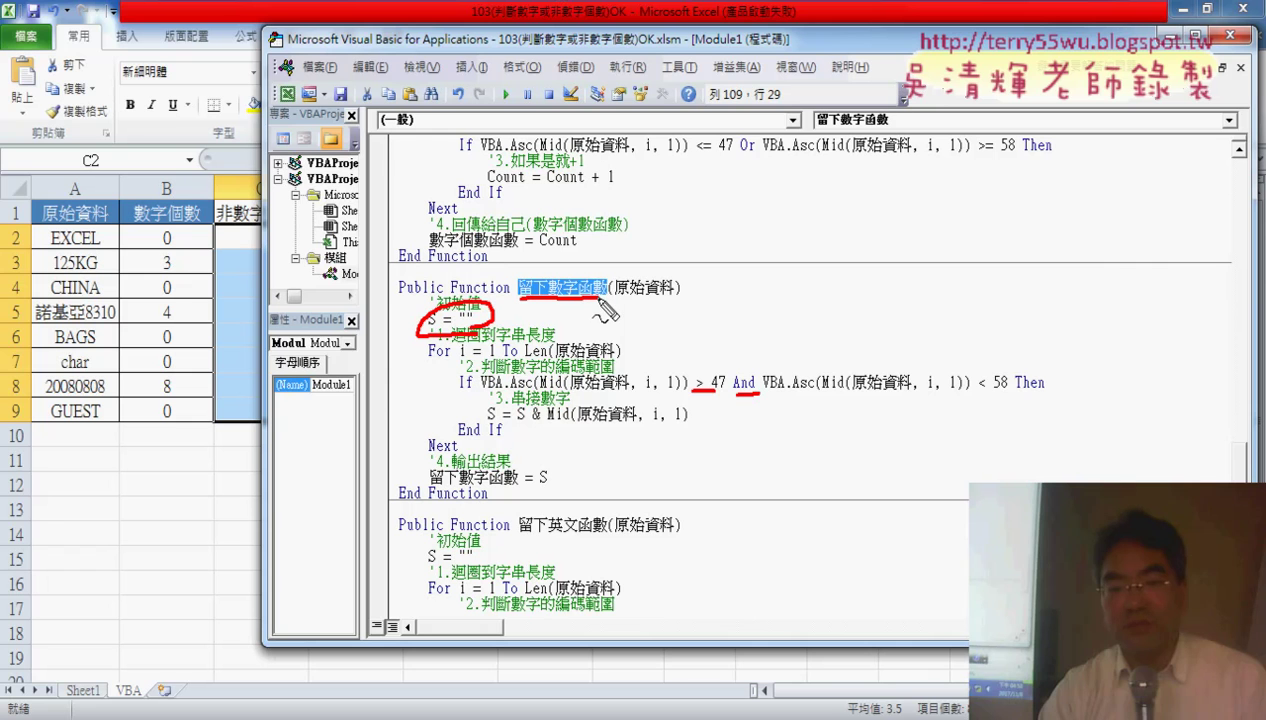
drag(621, 298, 676, 298)
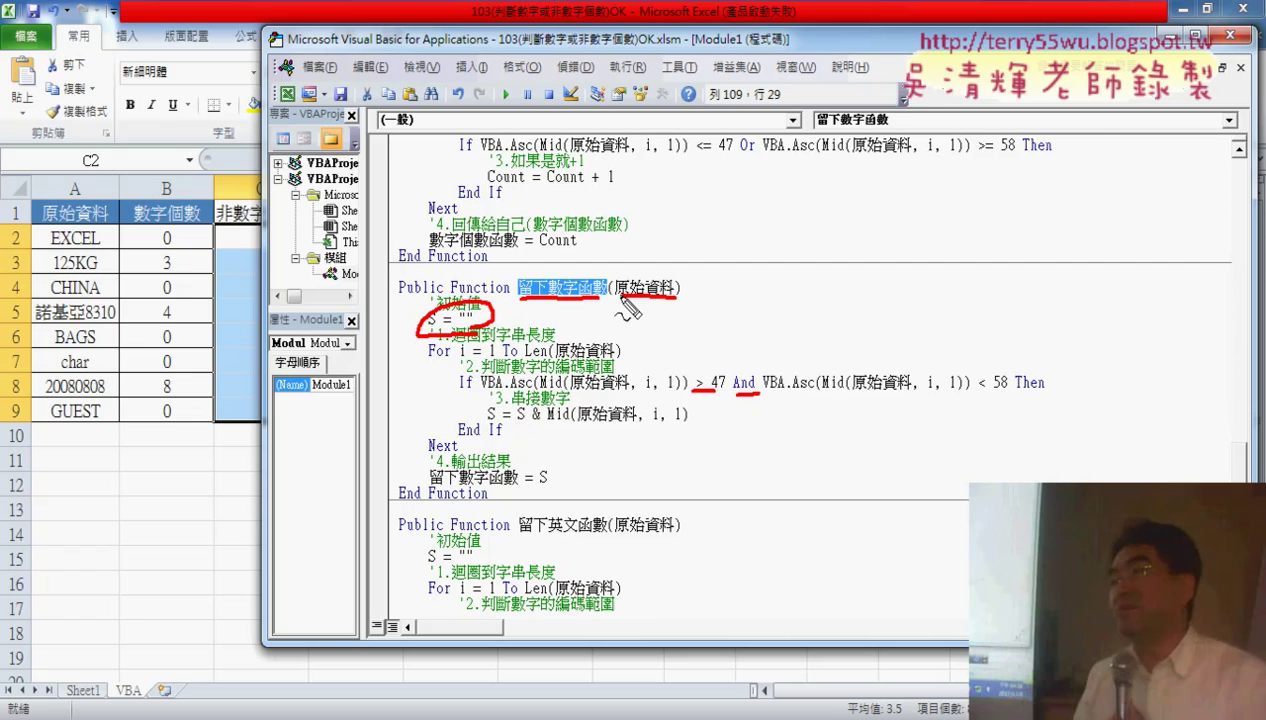
drag(628, 278, 678, 292)
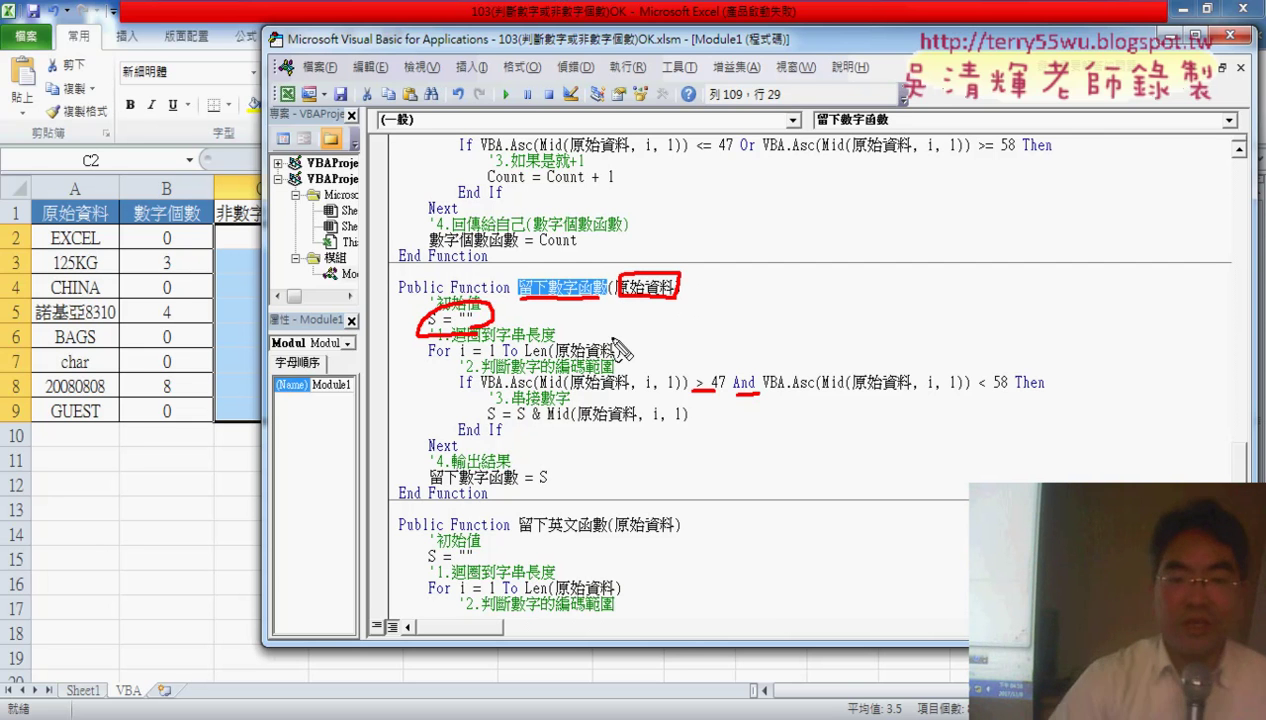
mouse_move(572, 355)
mouse_down()
mouse_move(600, 356)
mouse_move(628, 391)
mouse_up()
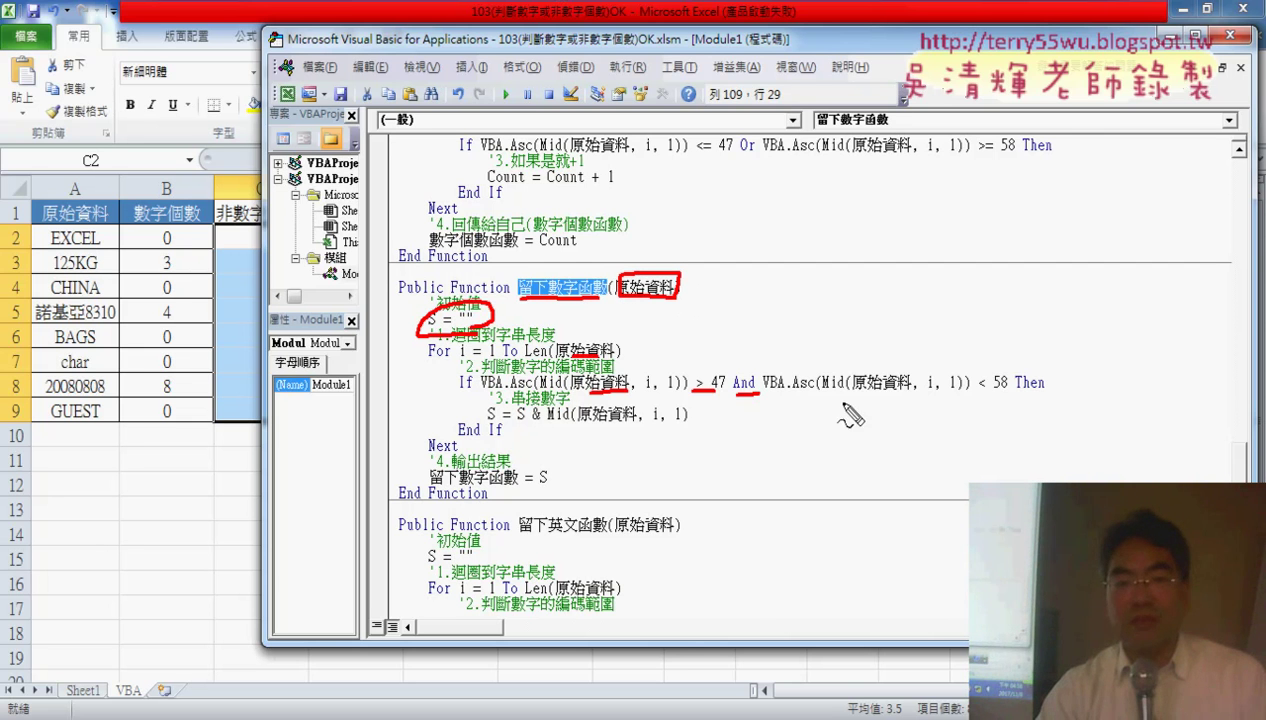
drag(855, 393, 890, 393)
drag(580, 423, 620, 423)
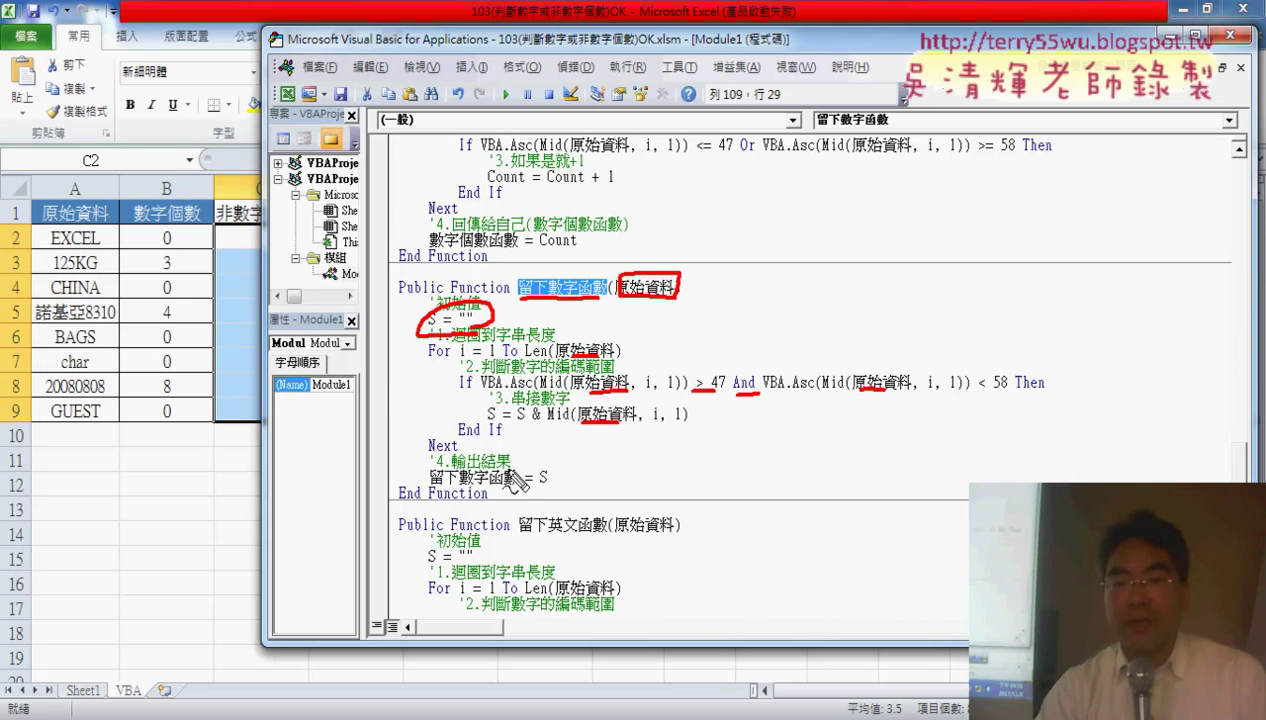
drag(425, 485, 516, 488)
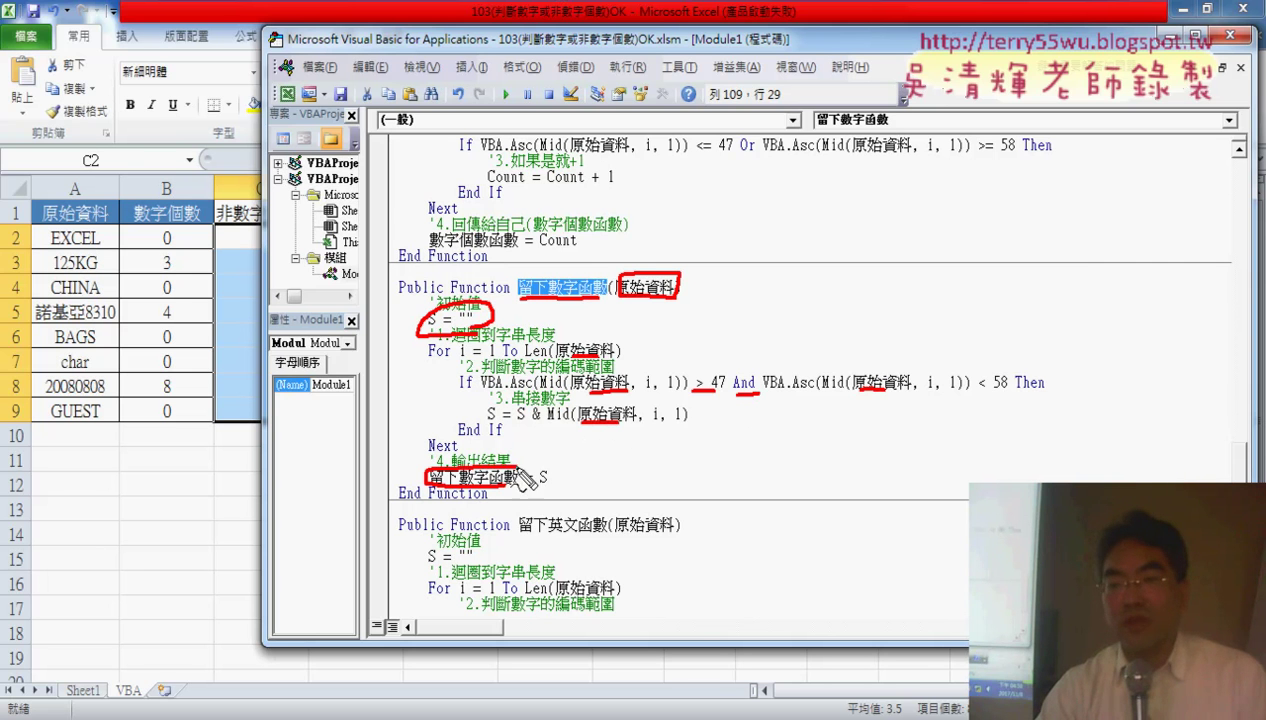
mouse_move(515, 298)
mouse_down()
mouse_move(606, 296)
mouse_move(472, 470)
mouse_move(505, 463)
mouse_up()
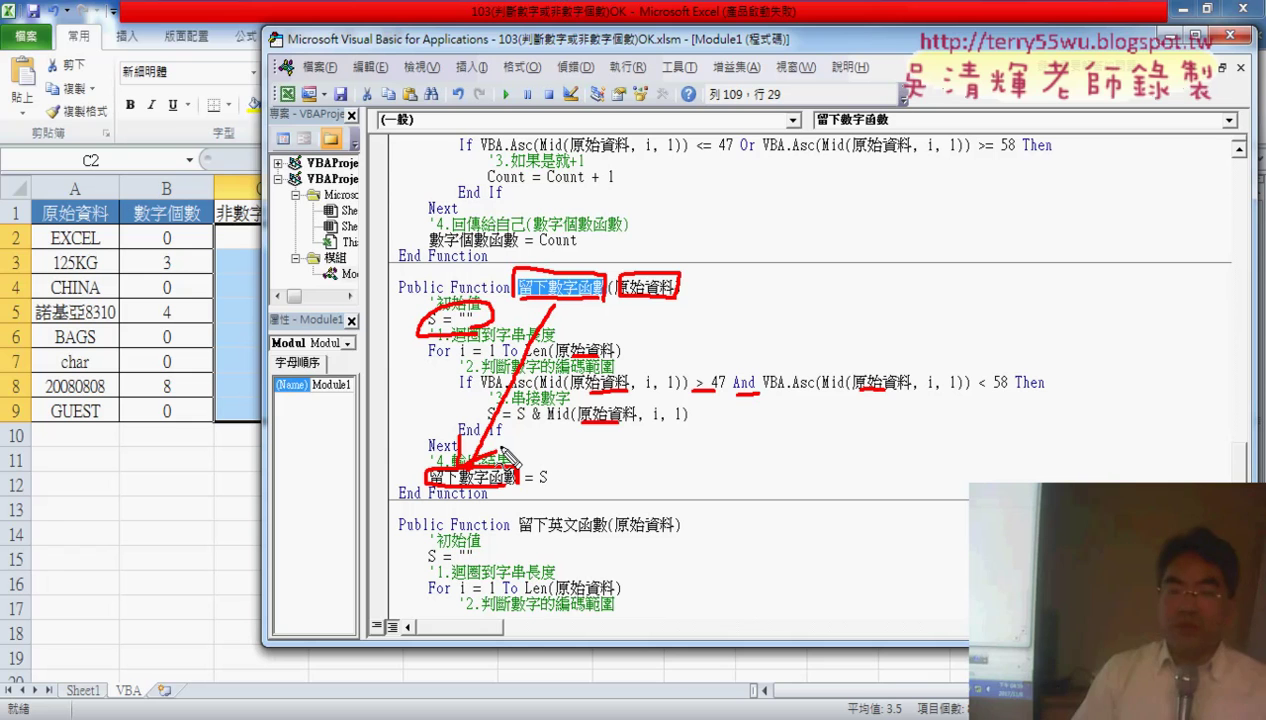
key(Escape)
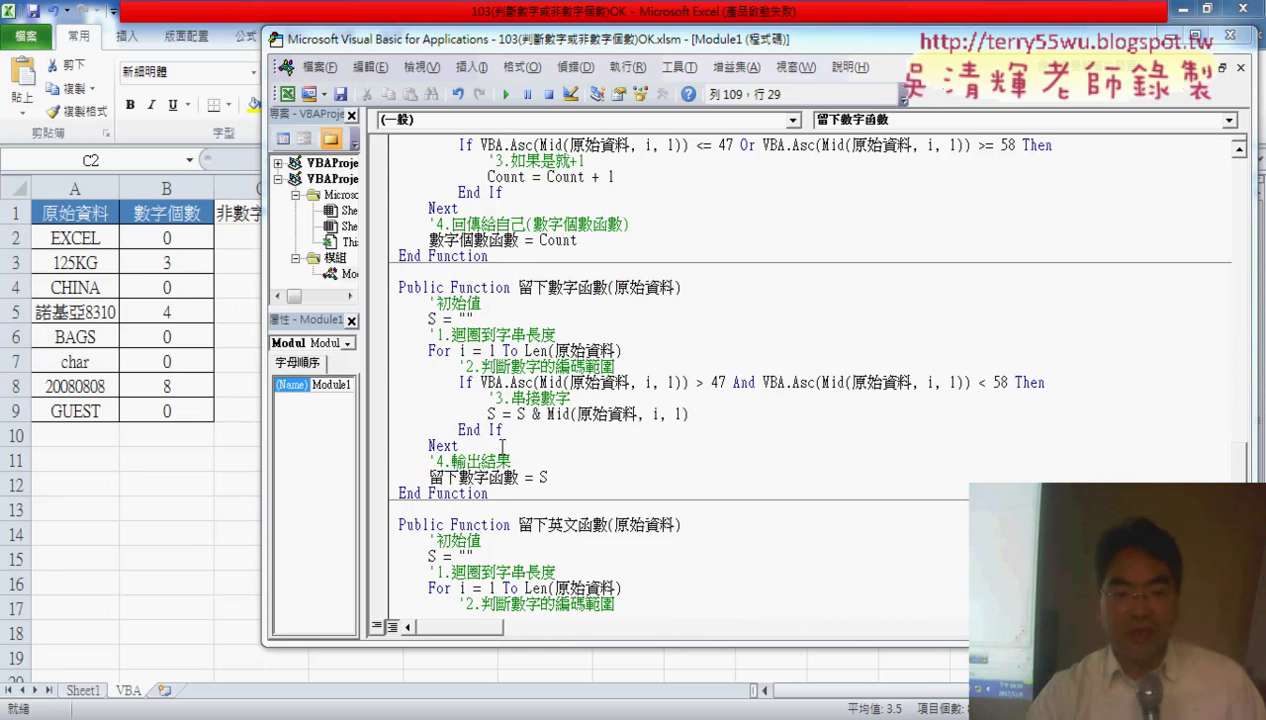
scroll(502, 445, down, 3)
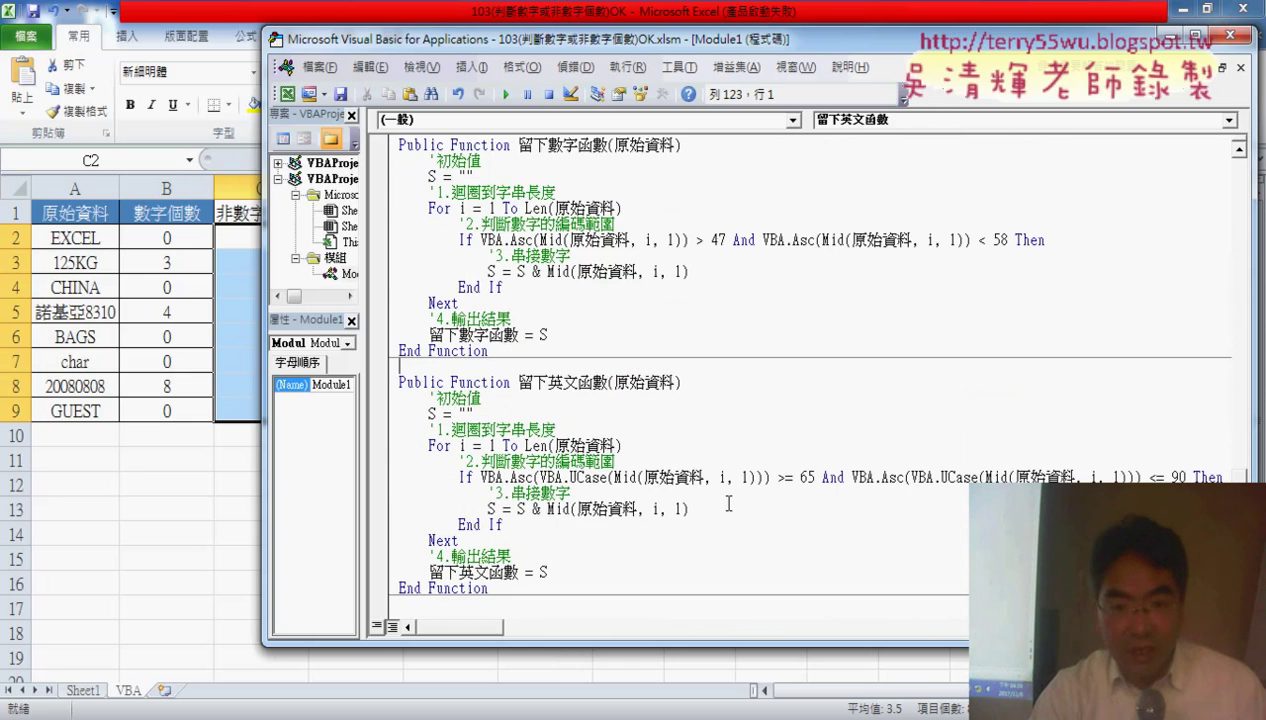
scroll(502, 445, down, 2)
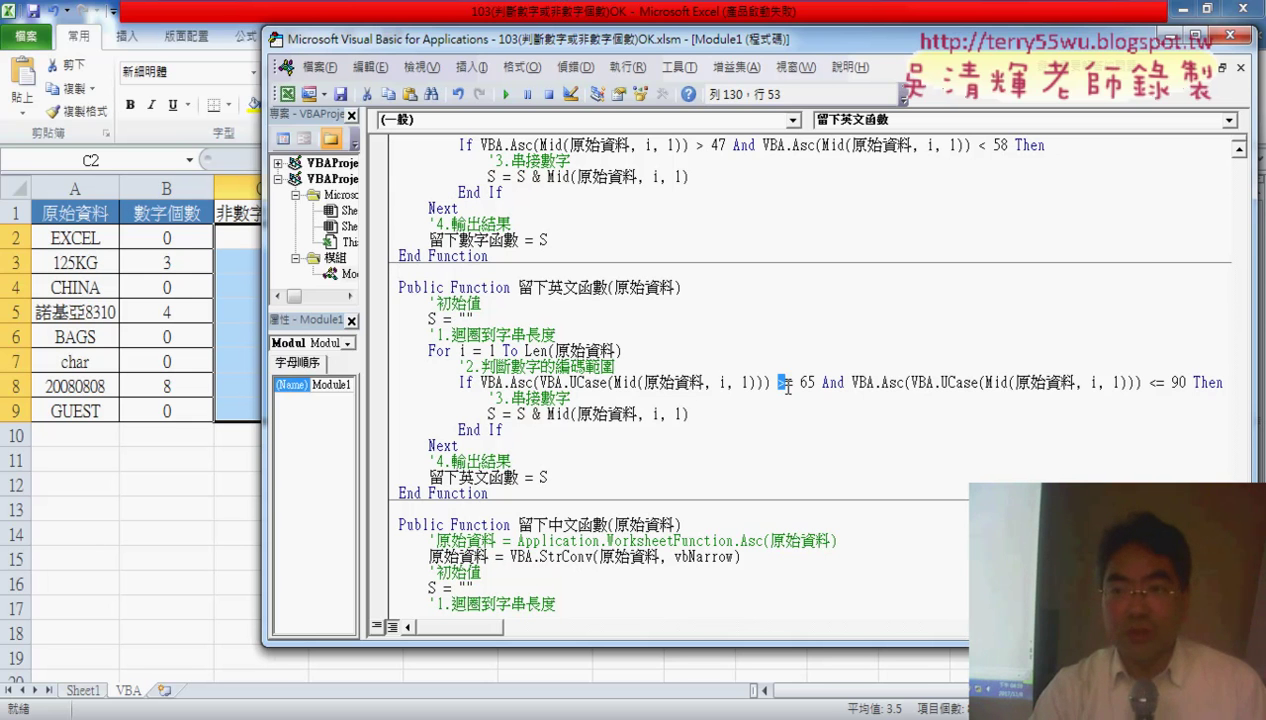
drag(787, 387, 813, 385)
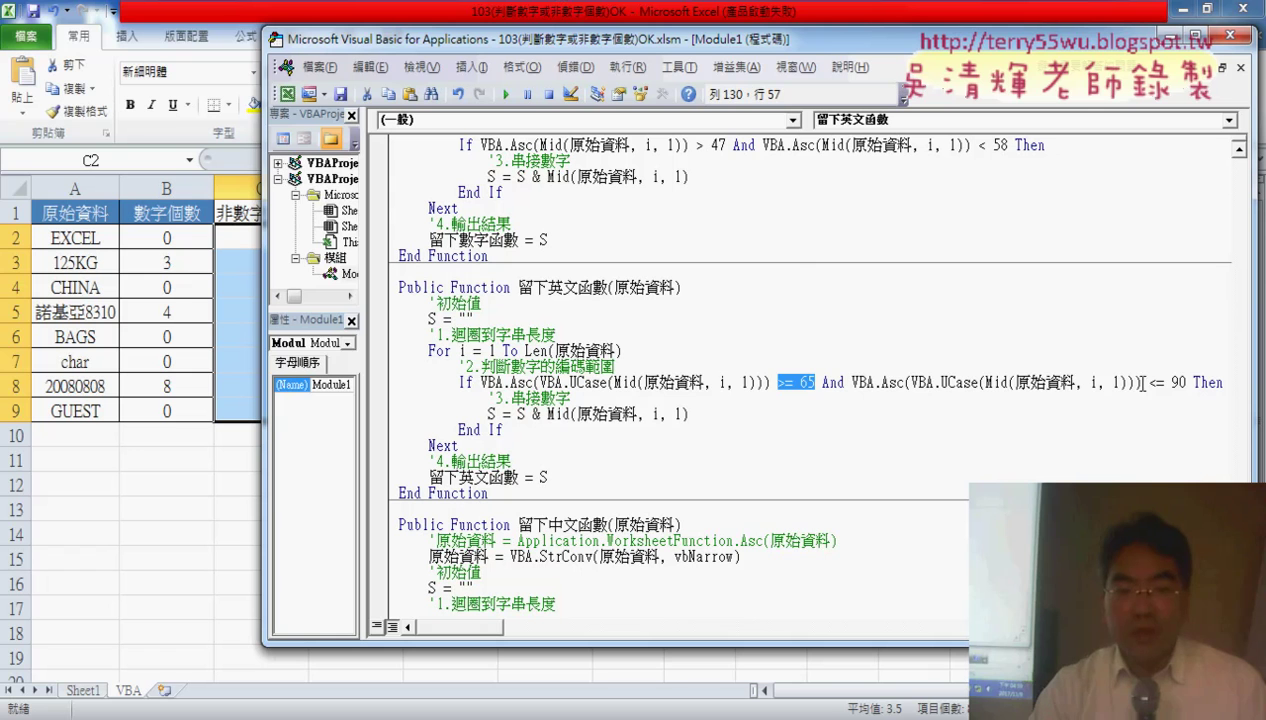
drag(1150, 383, 1178, 381)
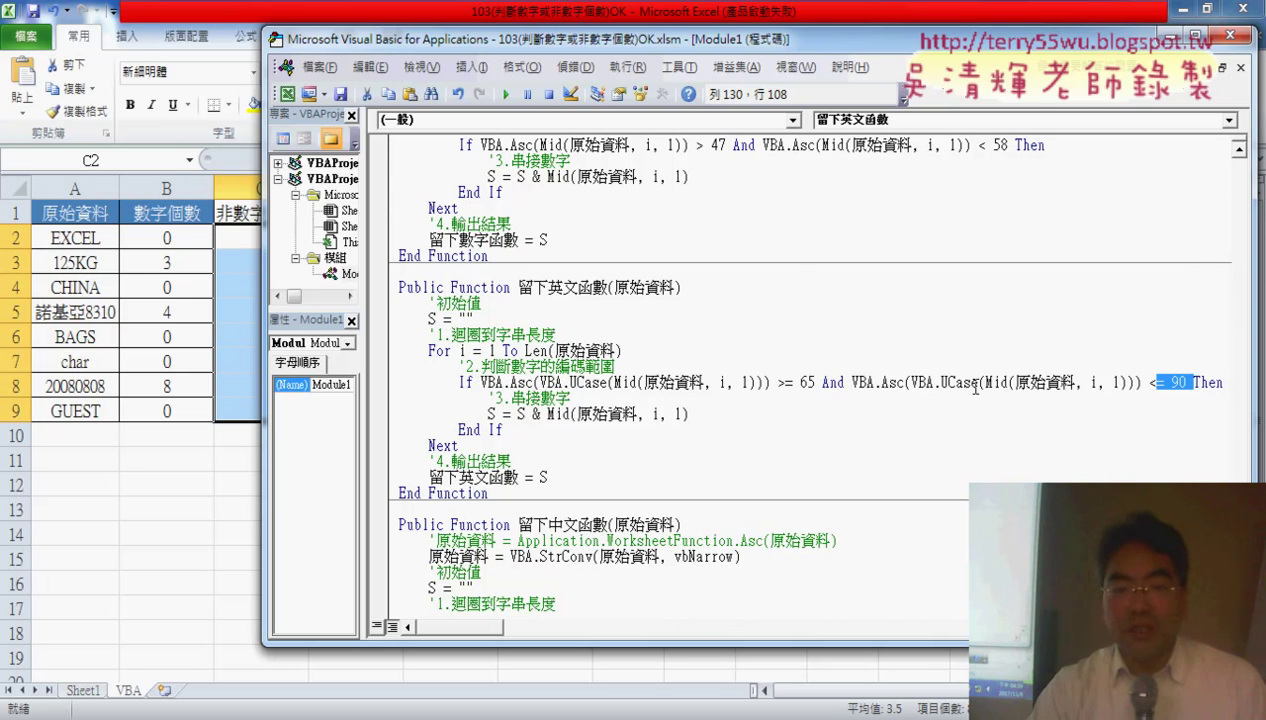
drag(977, 384, 919, 381)
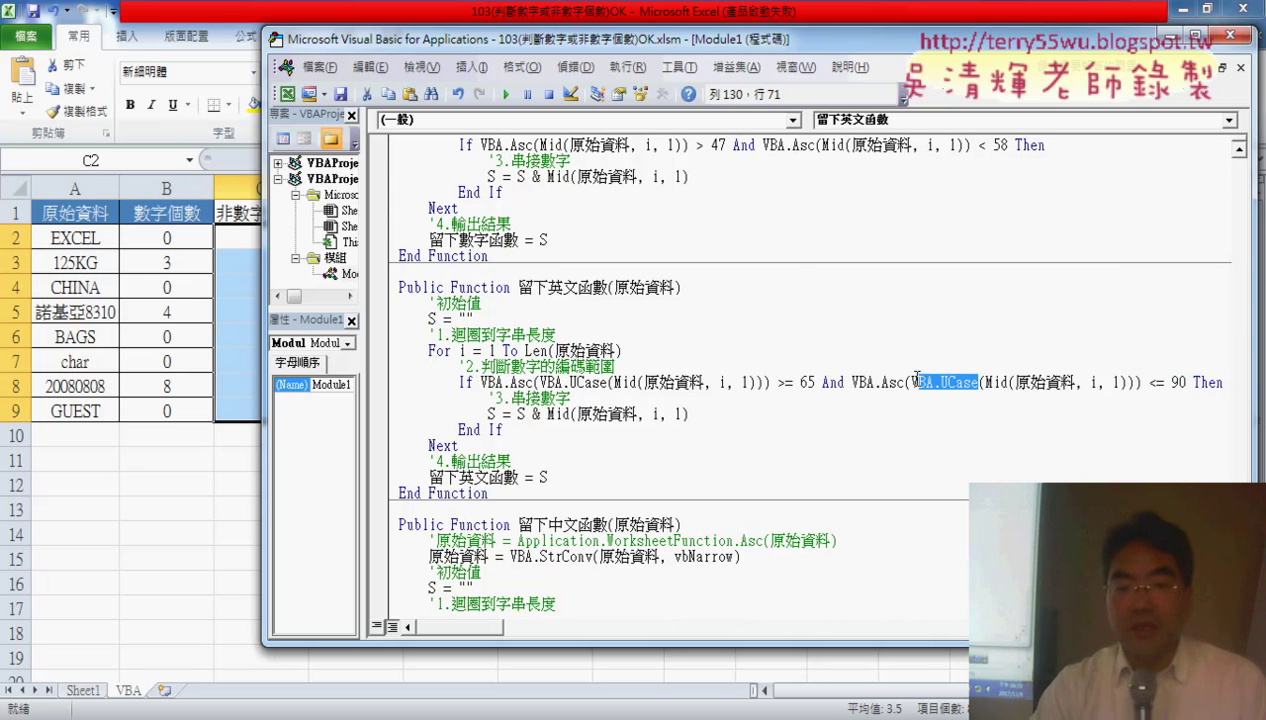
click(546, 382)
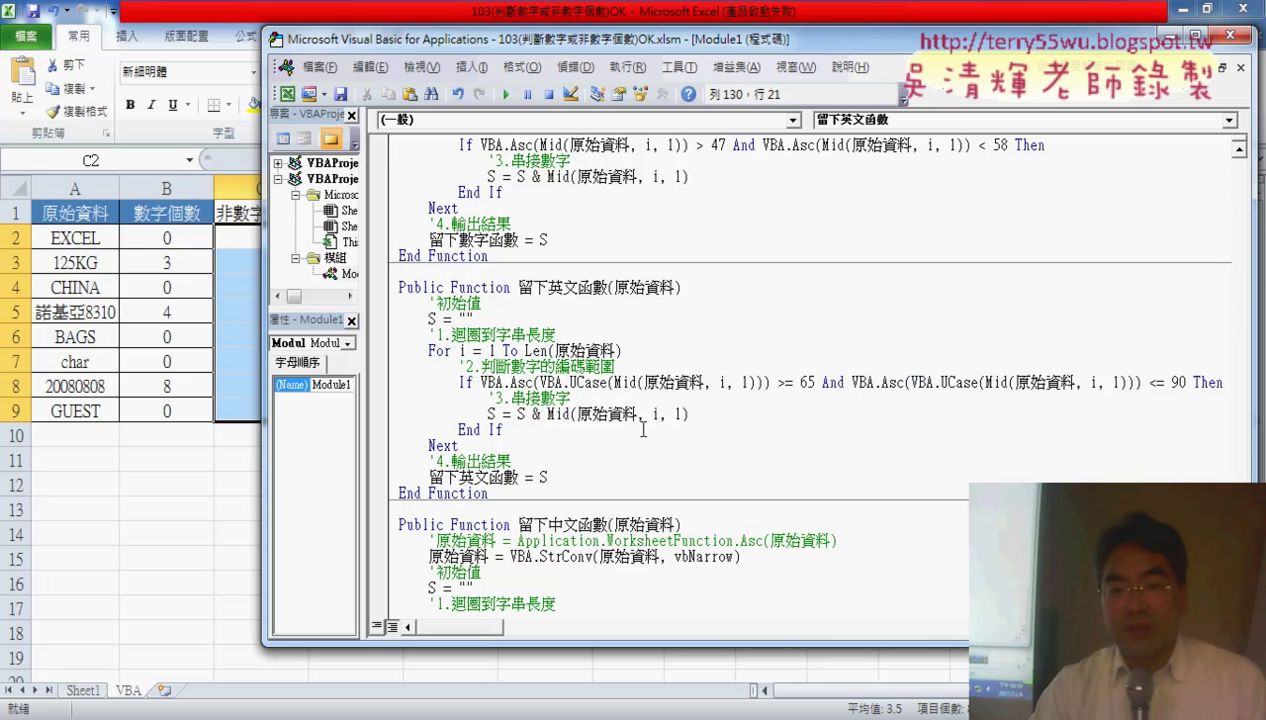
scroll(745, 424, down, 2)
scroll(745, 424, down, 2)
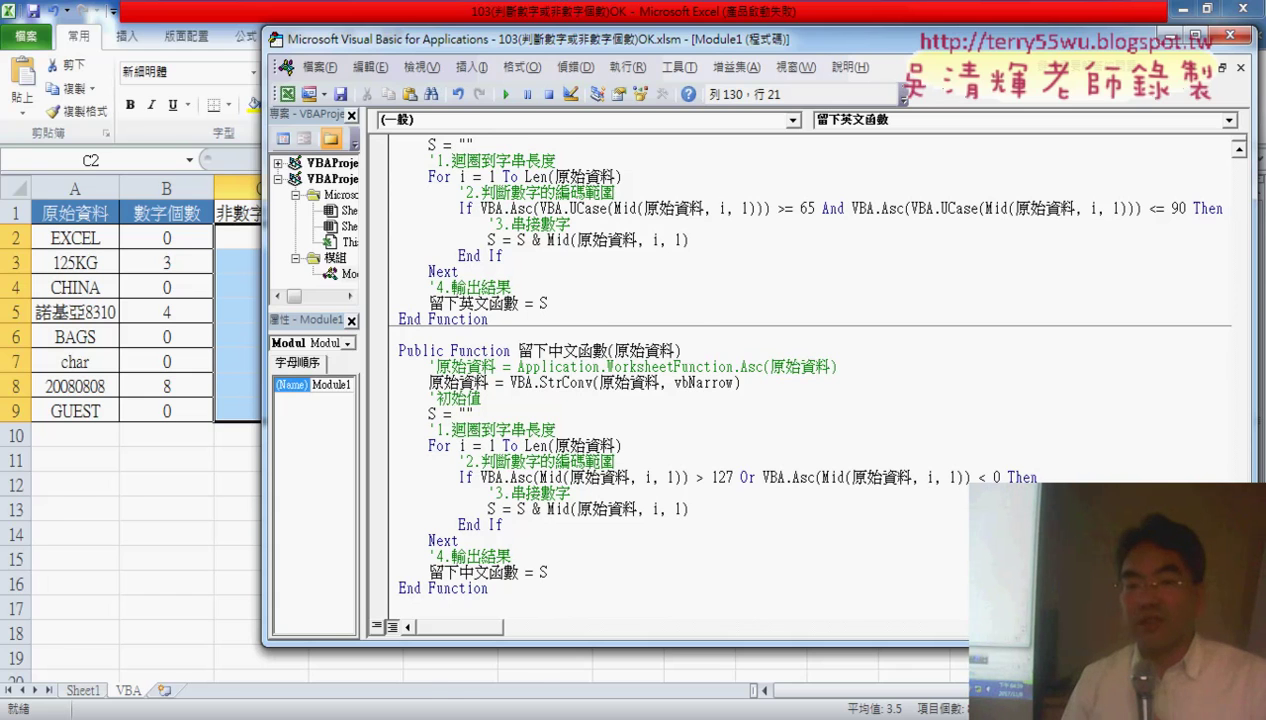
key(alt+Tab)
scroll(487, 537, down, 2)
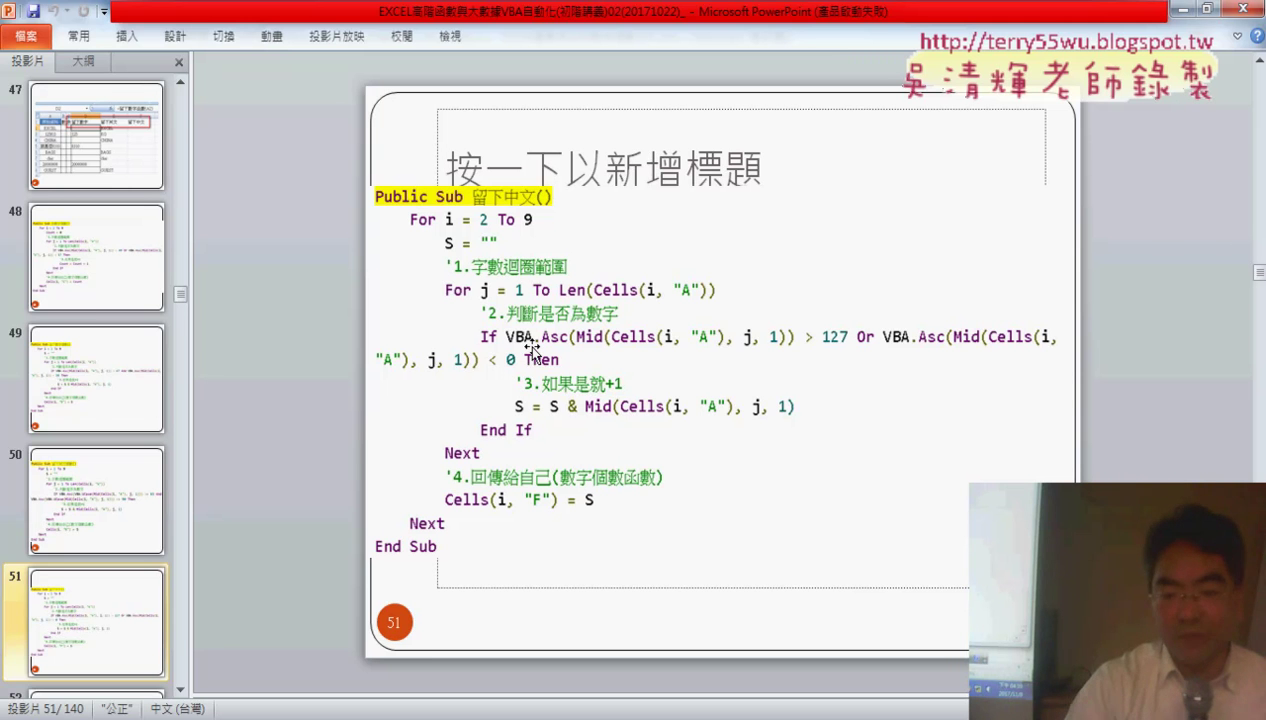
- Minimize the PowerPoint presentation to bring back the 留下中文函數 code
click(1181, 8)
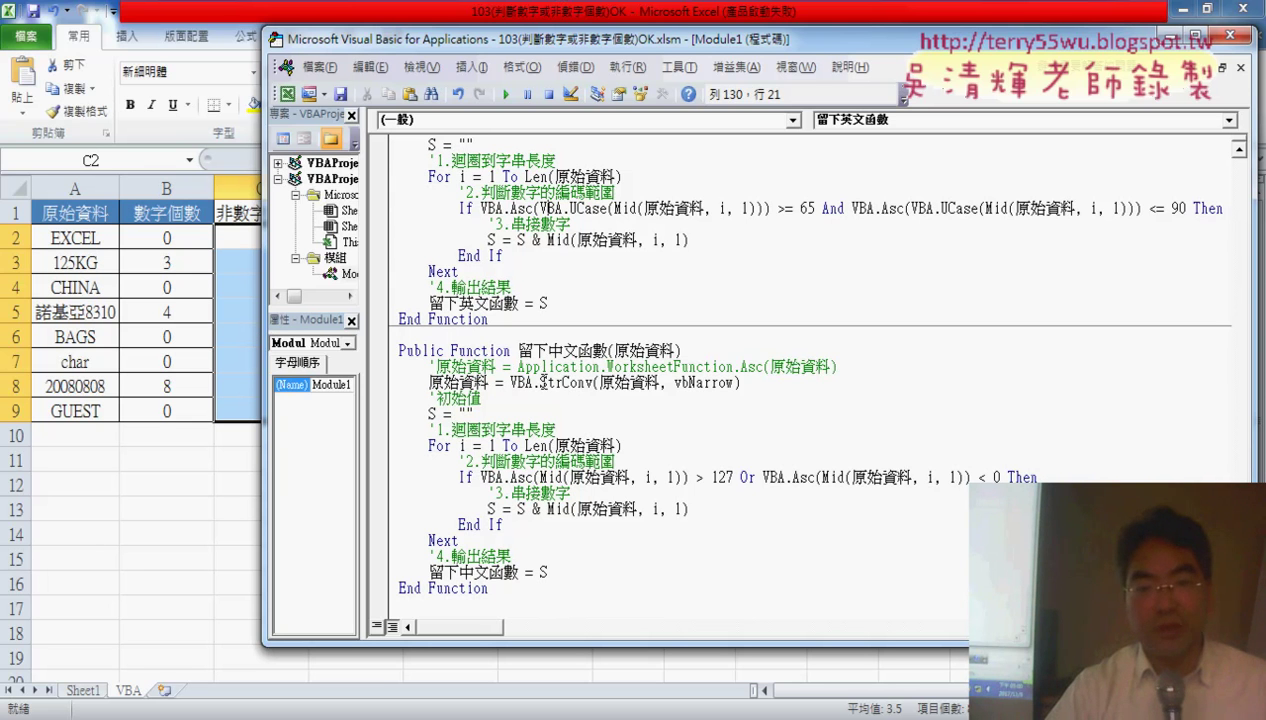
drag(594, 382, 764, 383)
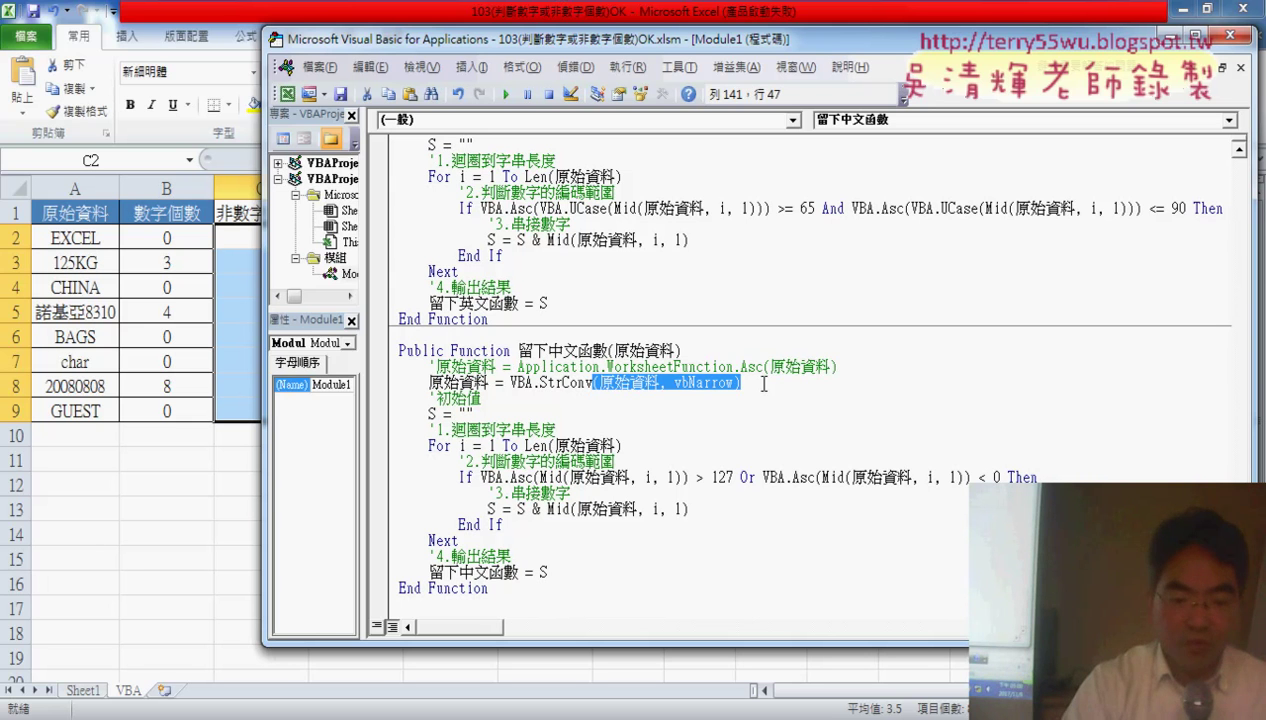
key(Delete)
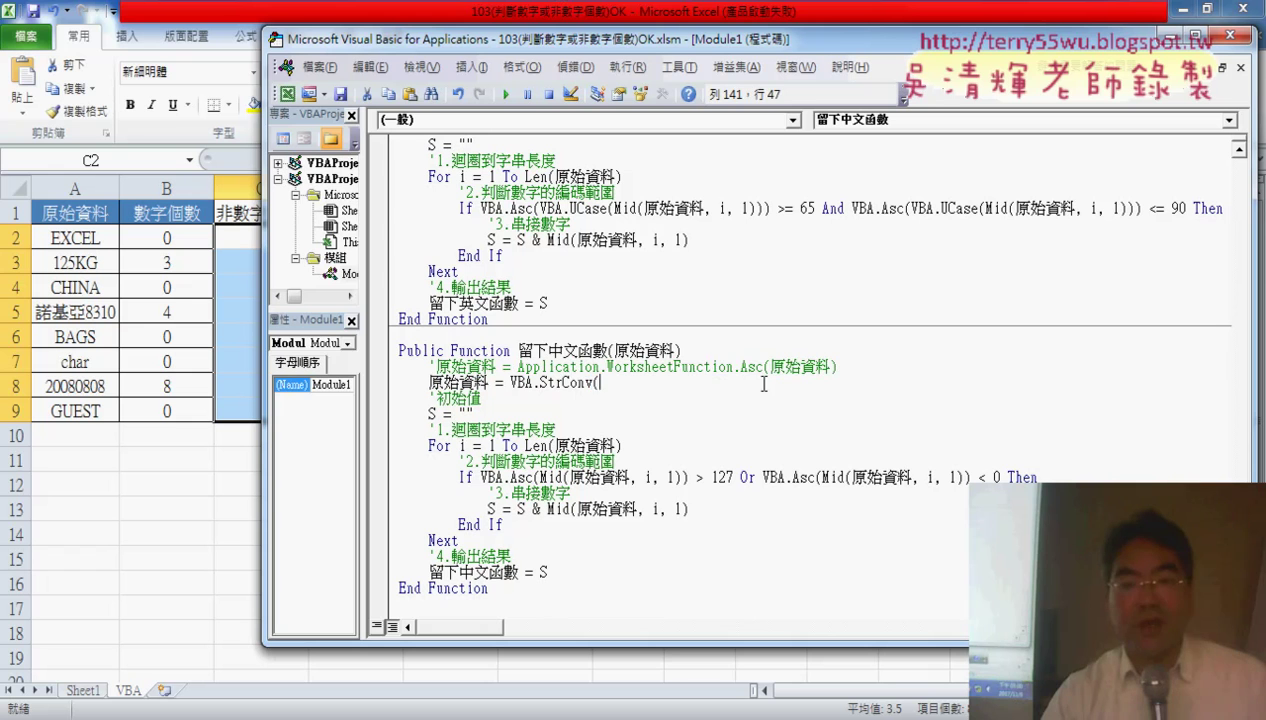
key(BackSpace)
key(BackSpace)
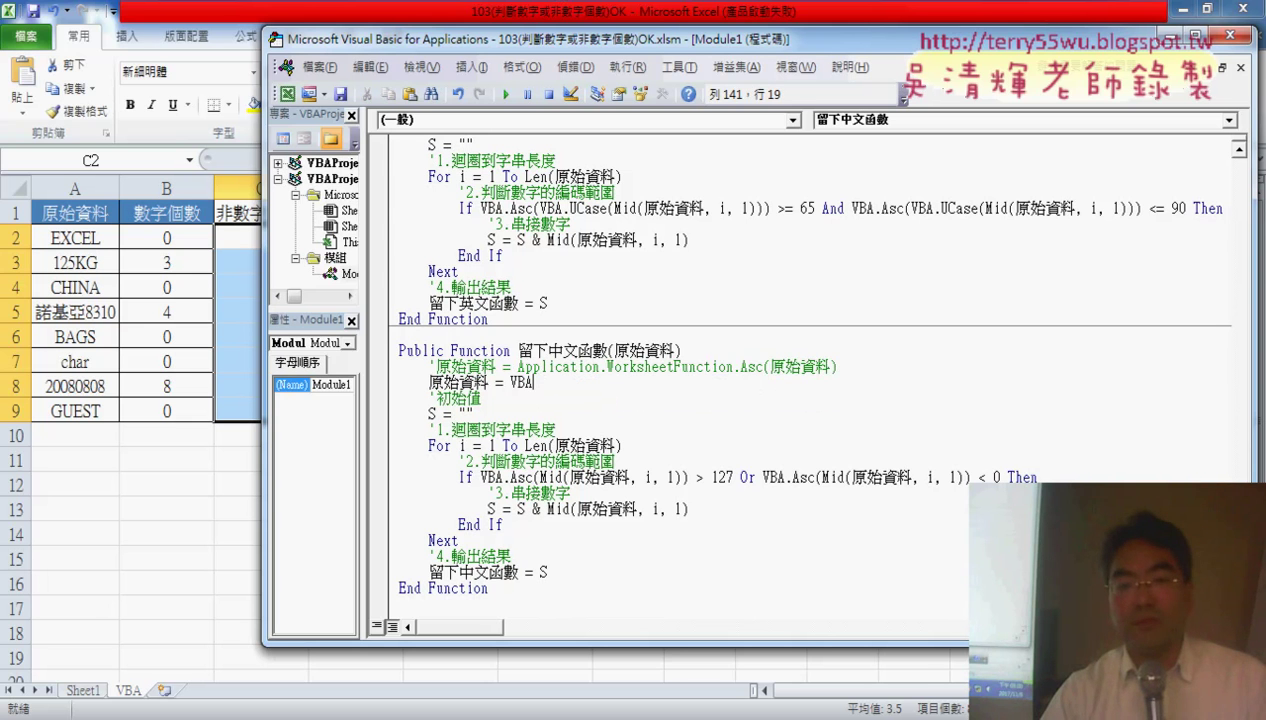
text(.s)
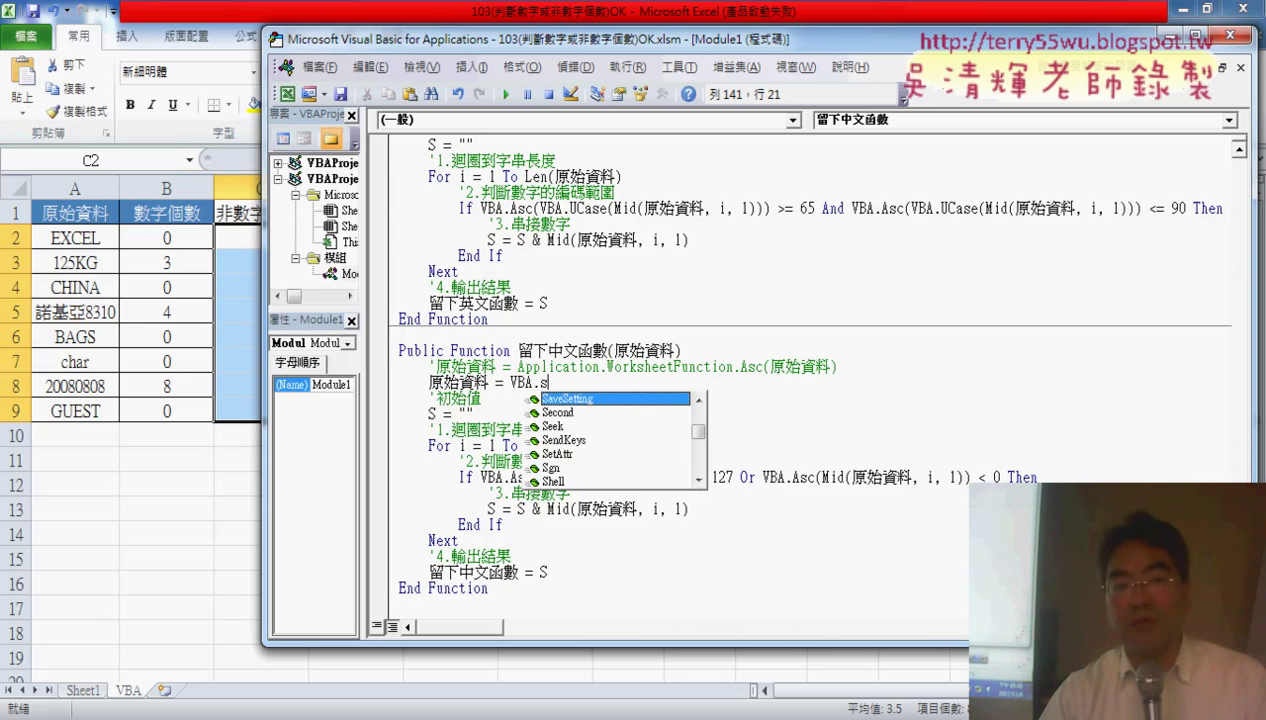
text(tr)
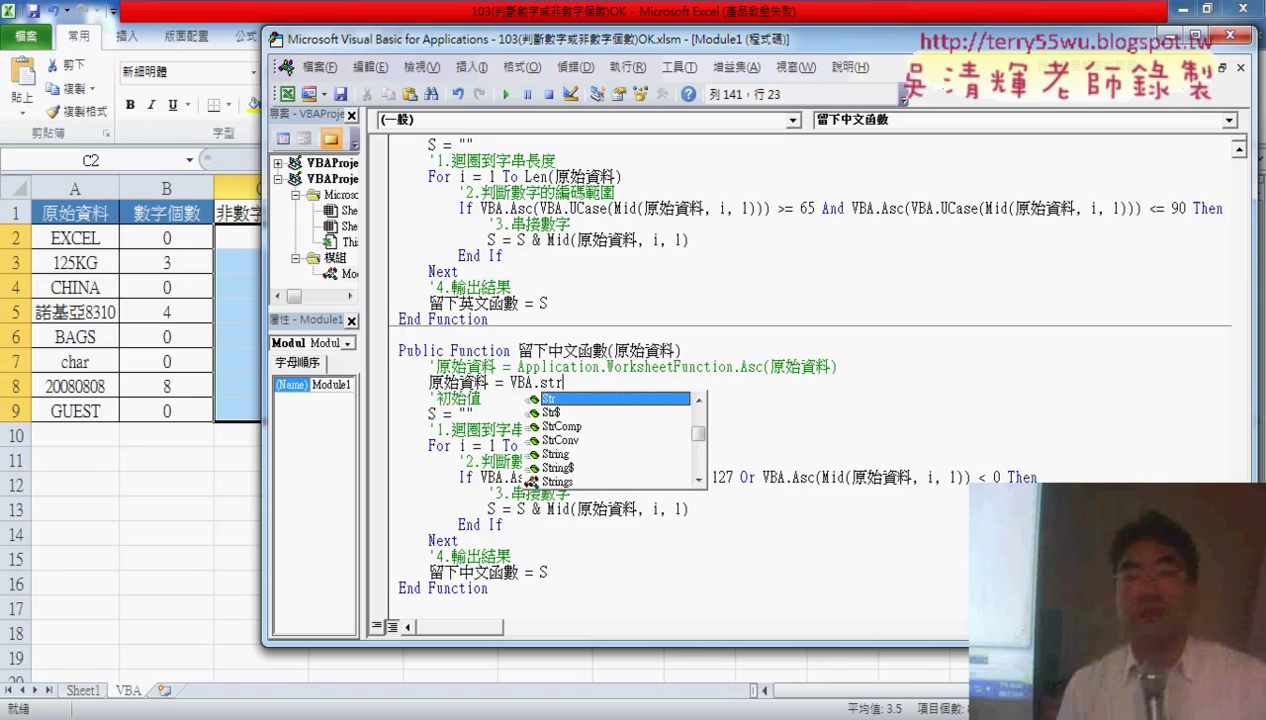
key(Down)
key(Down)
key(Down)
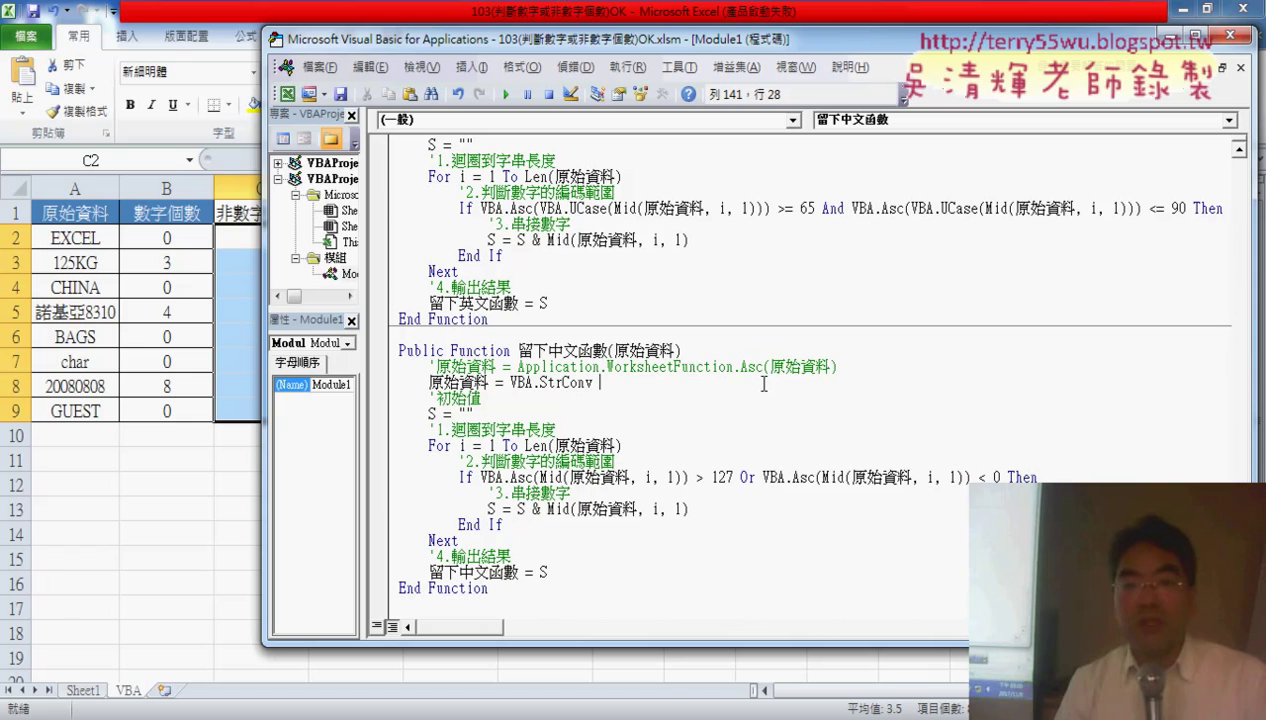
key(BackSpace)
text(()
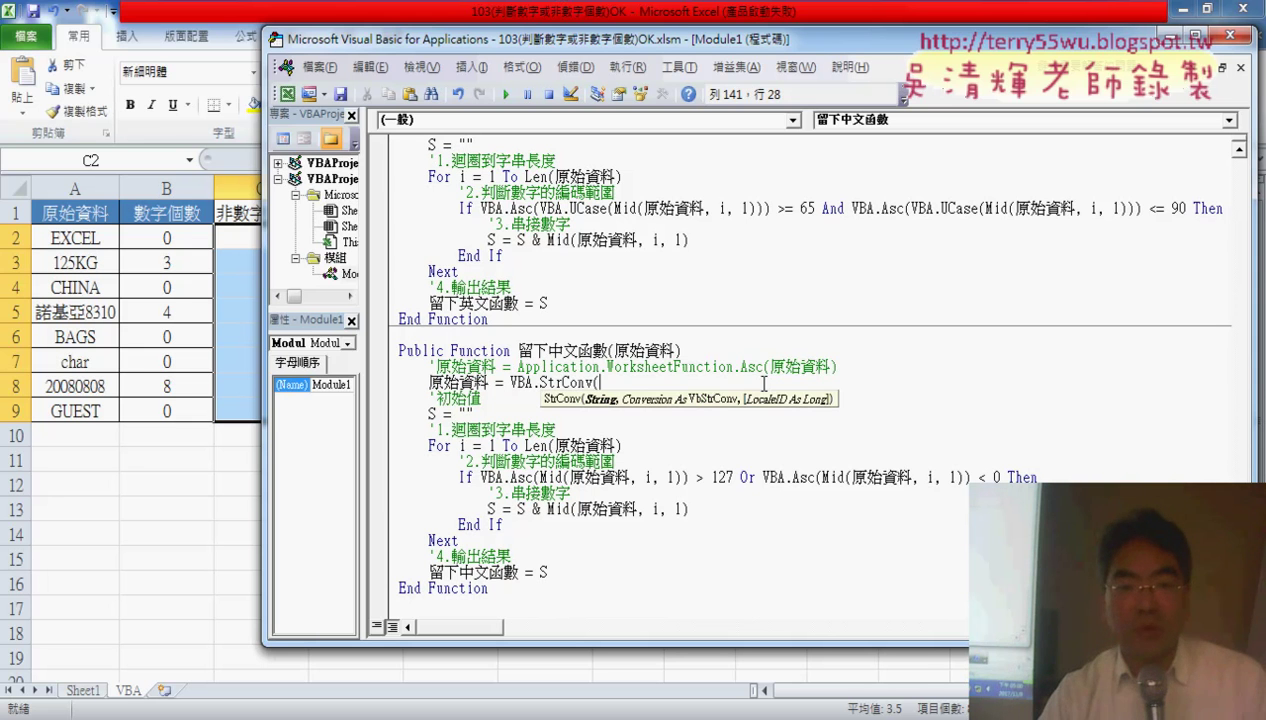
click(646, 368)
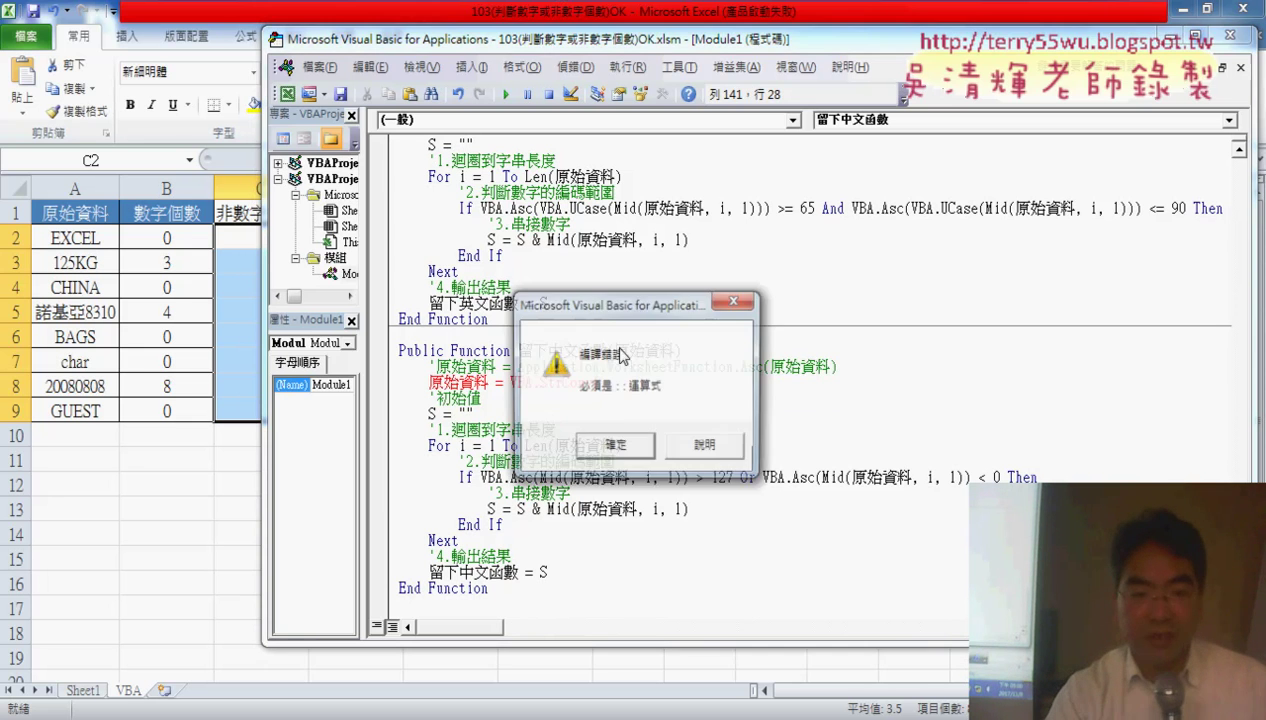
key(Return)
drag(614, 351, 668, 349)
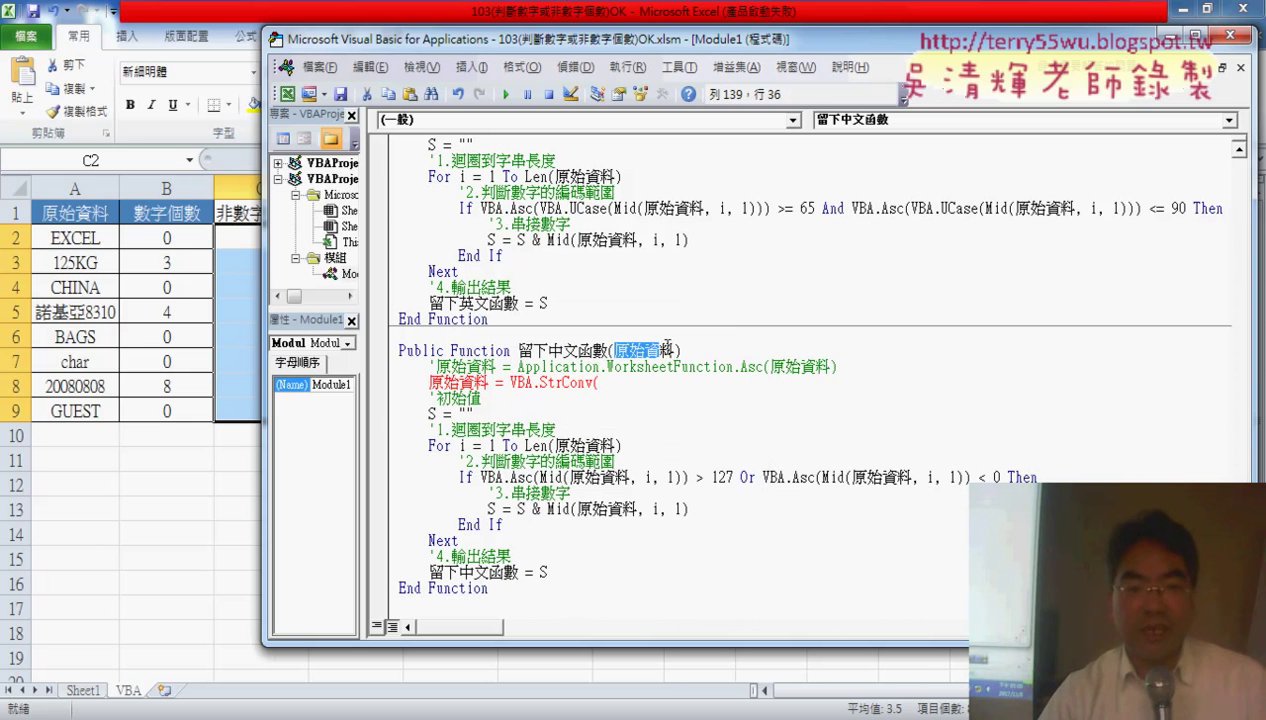
key(ctrl+c)
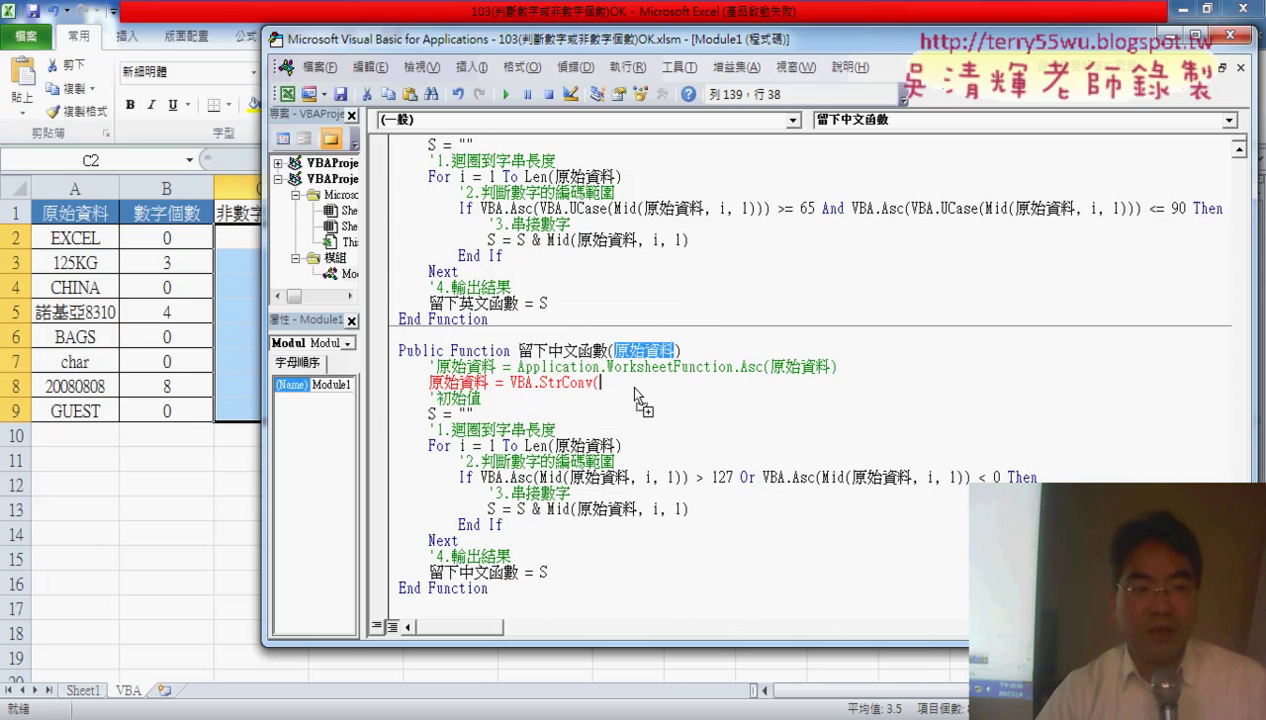
click(627, 383)
key(ctrl+v)
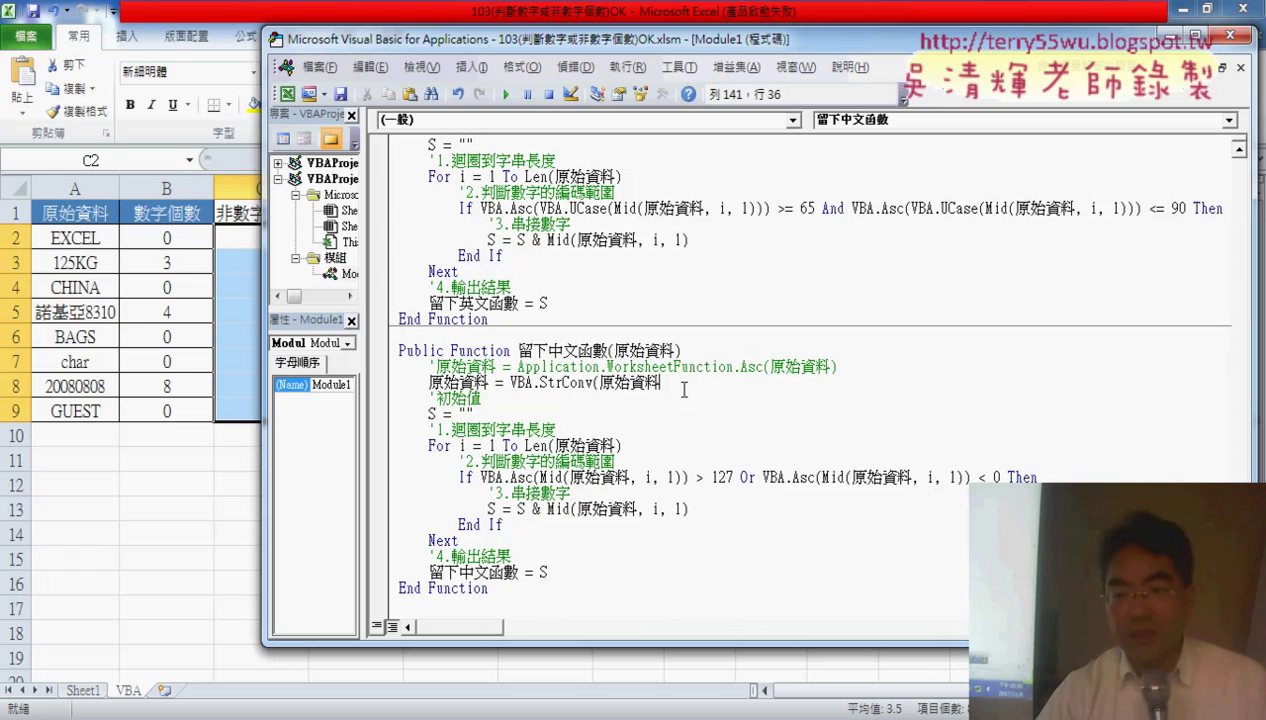
text(,)
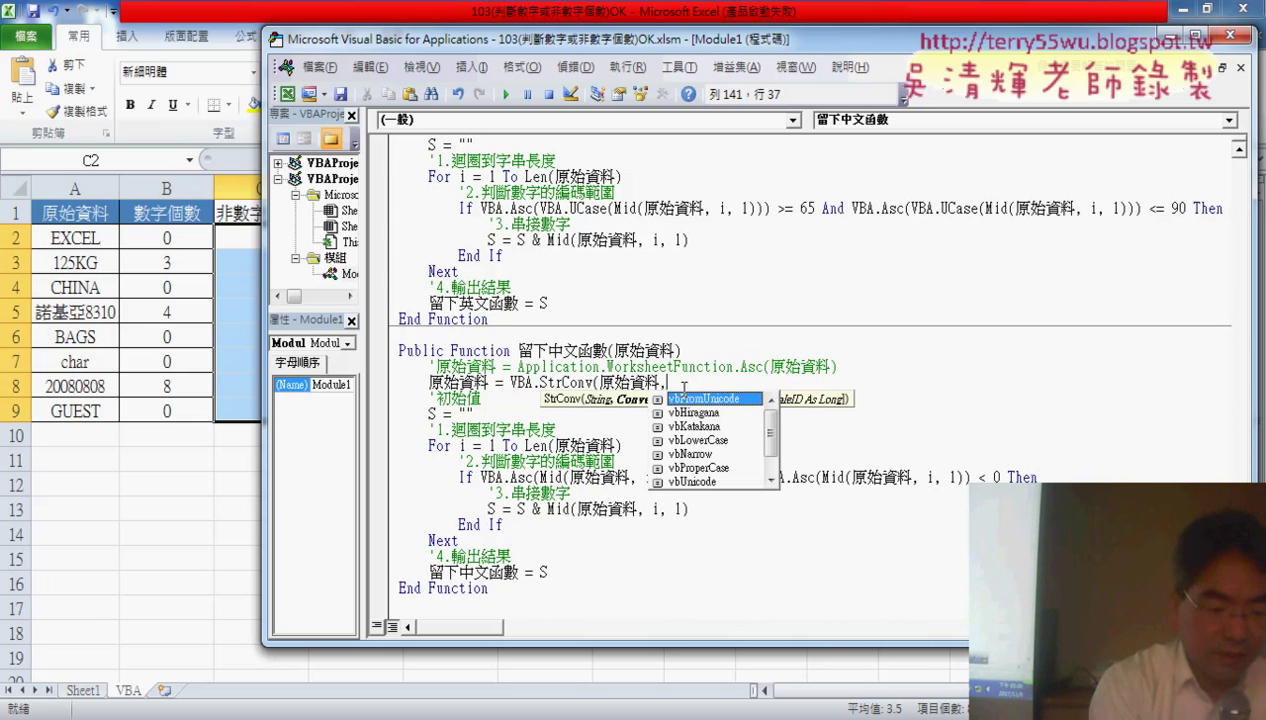
key(Down)
key(Down)
key(Down)
key(Down)
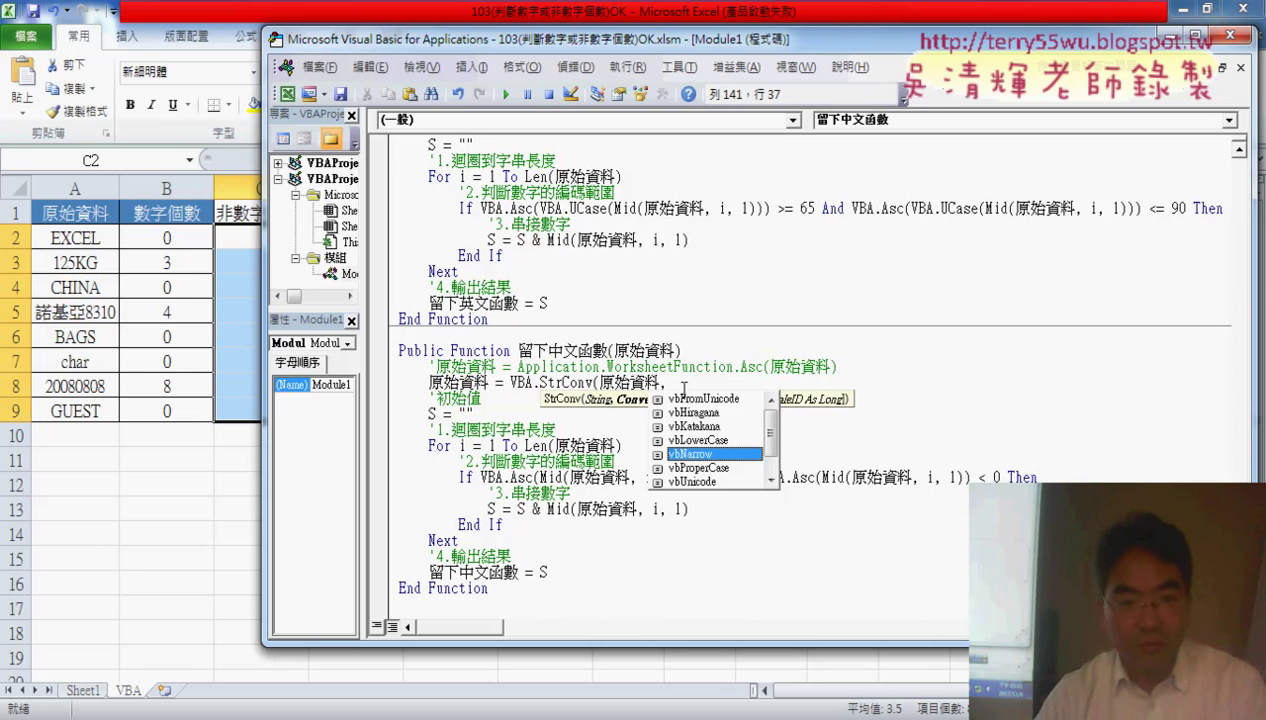
key(space)
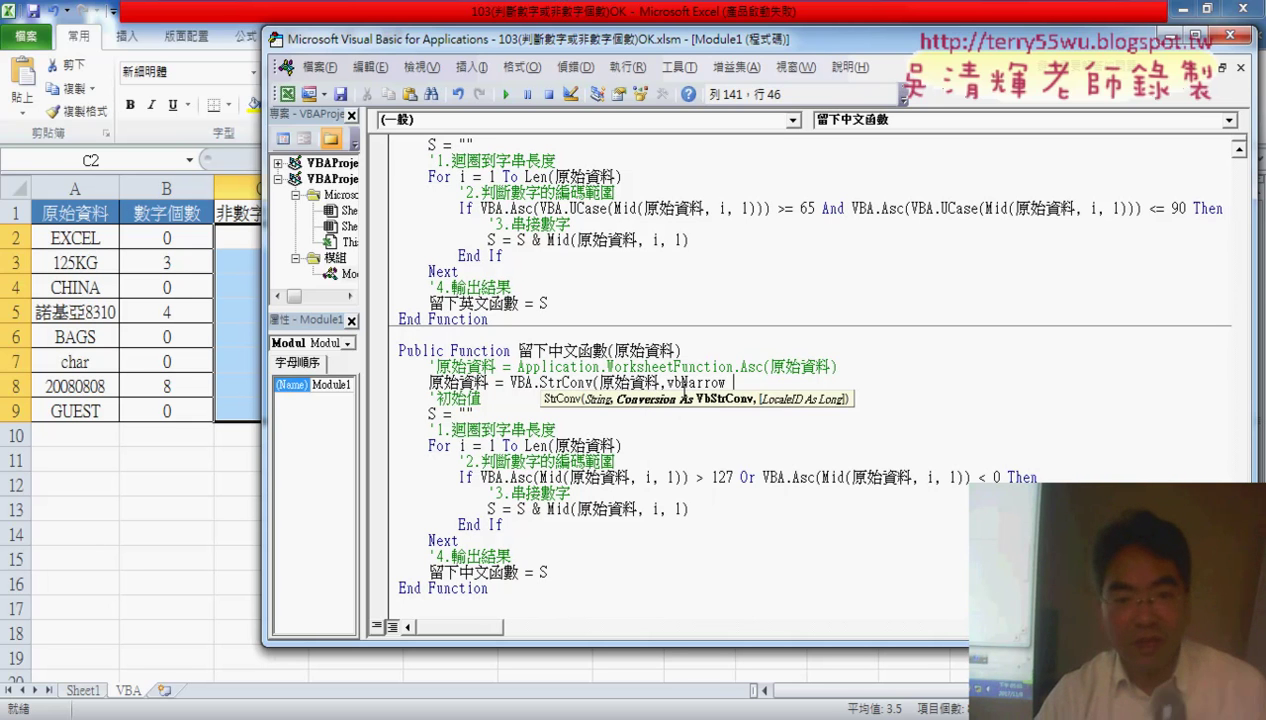
text())
click(690, 442)
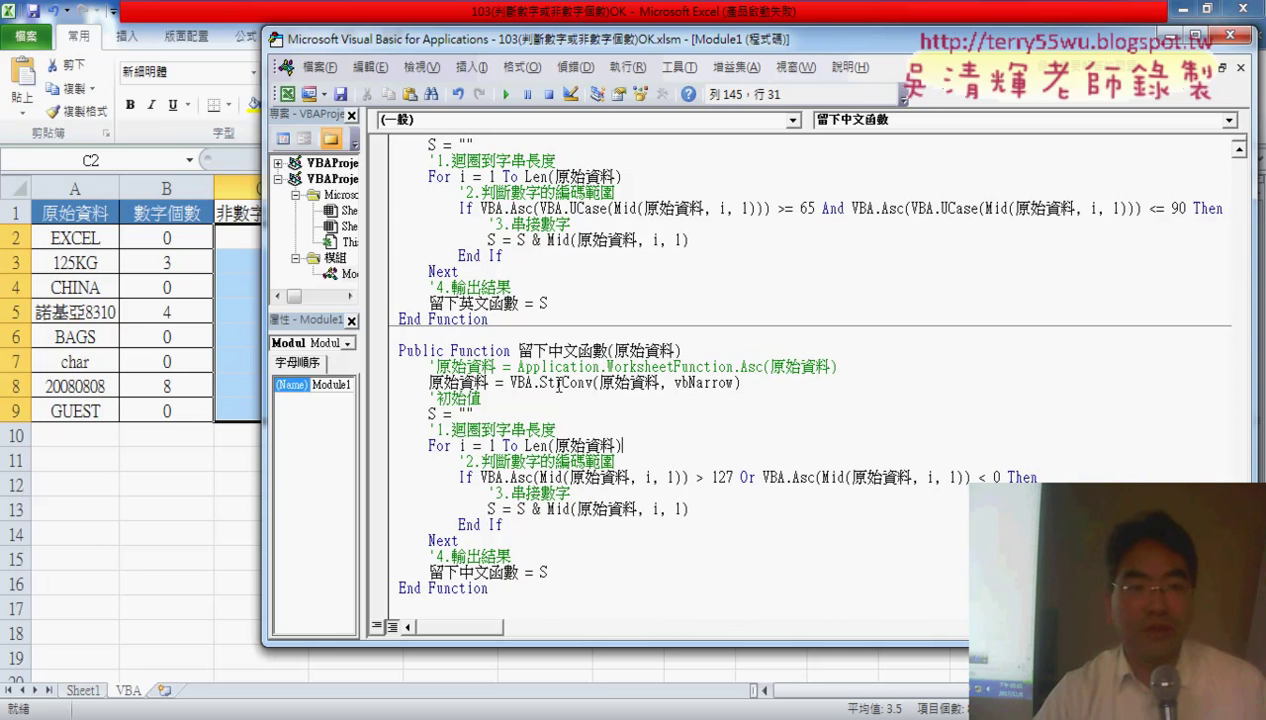
drag(486, 383, 424, 383)
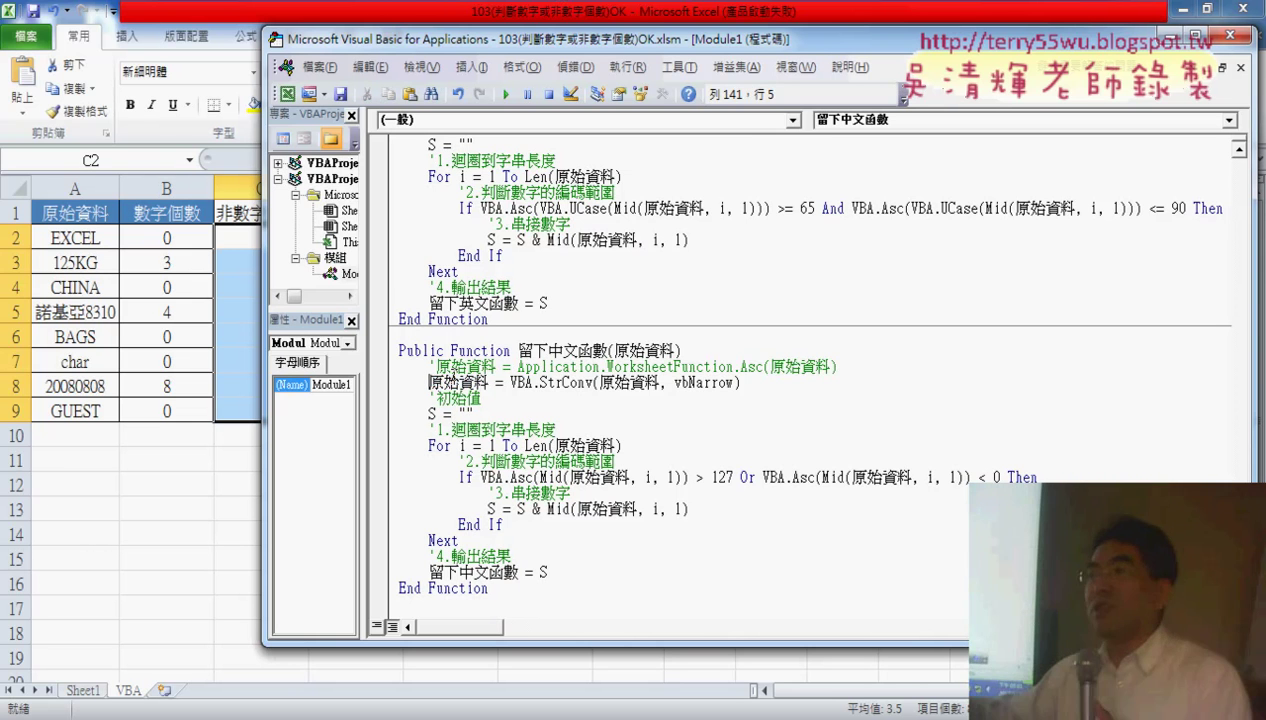
- Comment out the StrConv line, then retype cell A2 as full-width ＥＸＣＥＬ
click(450, 380)
text(')
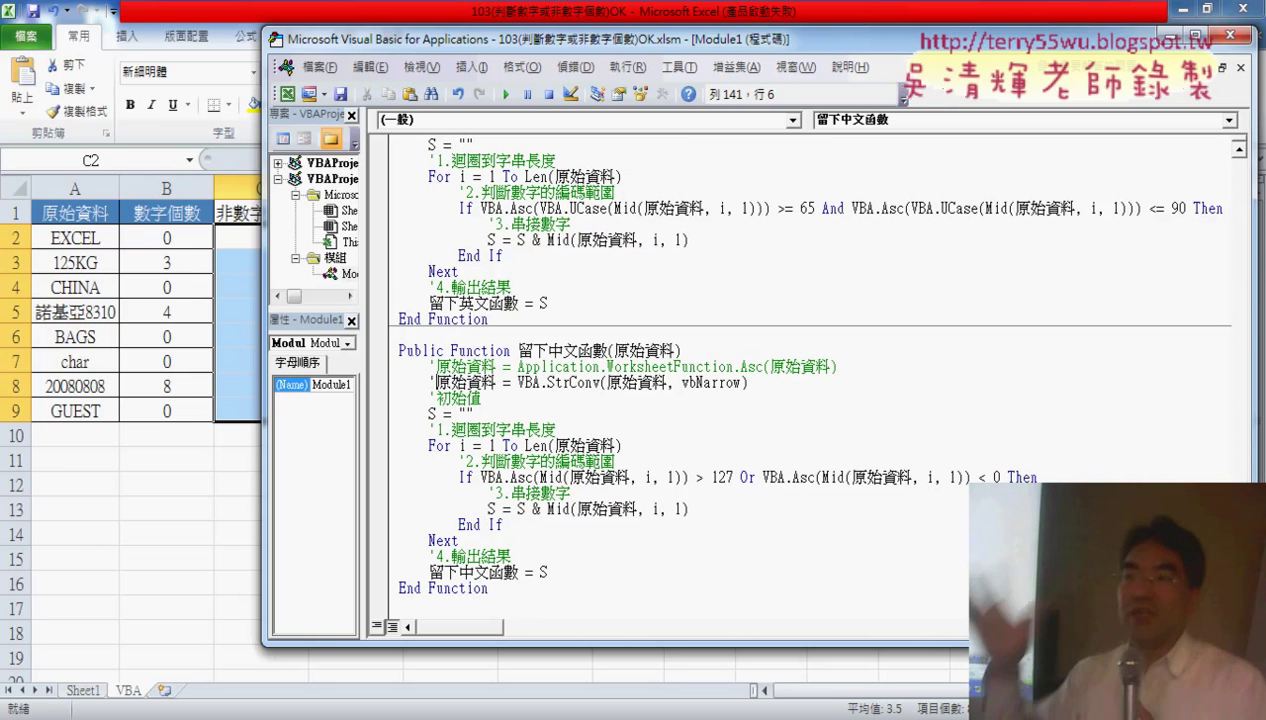
click(83, 238)
double_click(50, 238)
drag(50, 238, 108, 238)
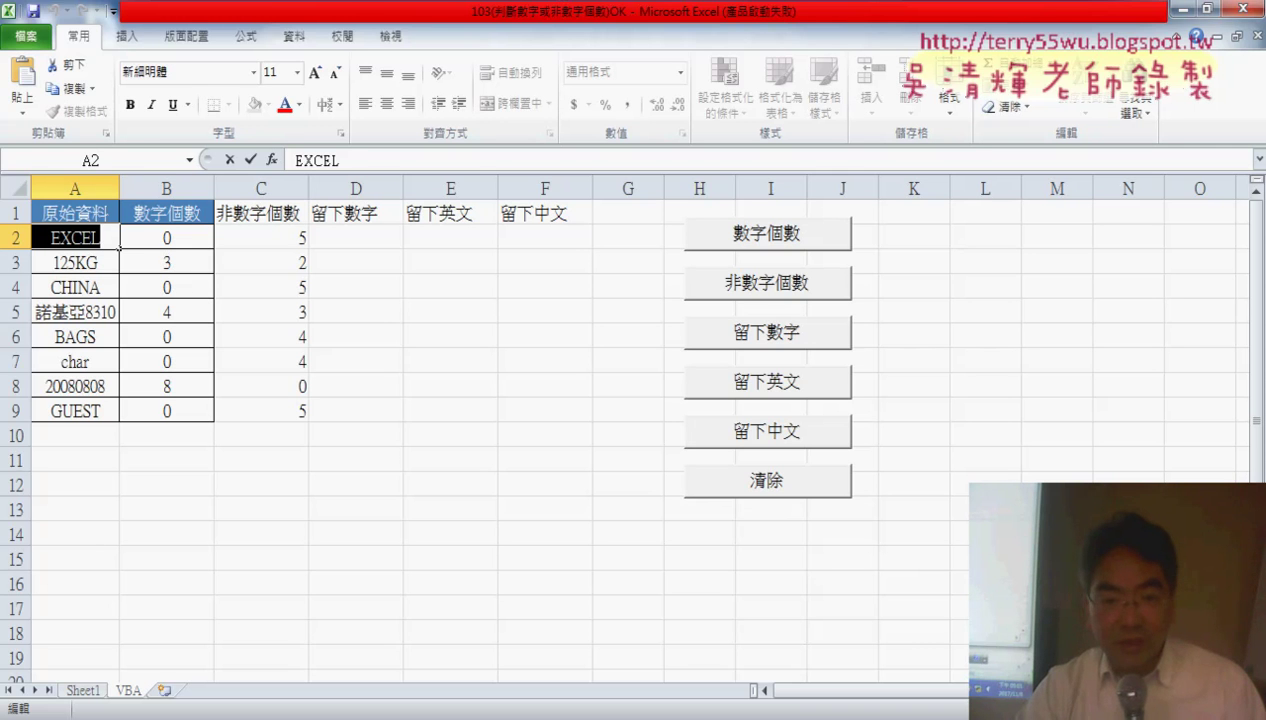
text(E X)
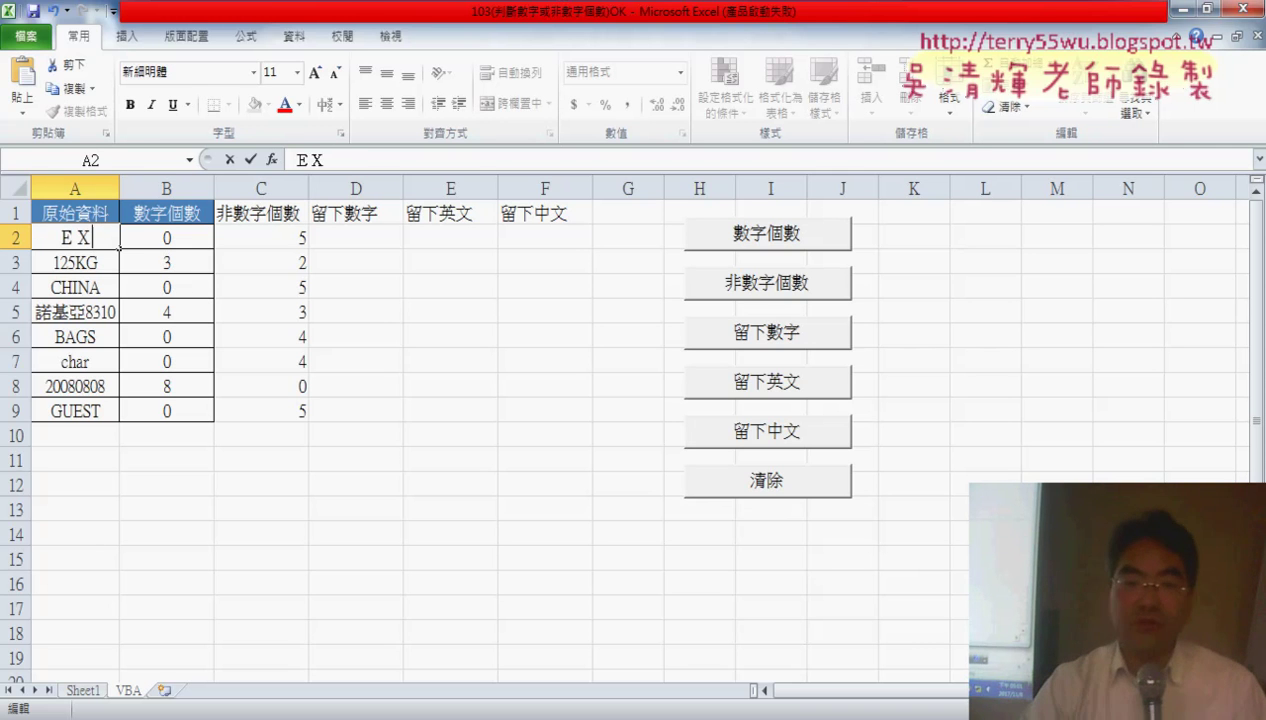
text( C E)
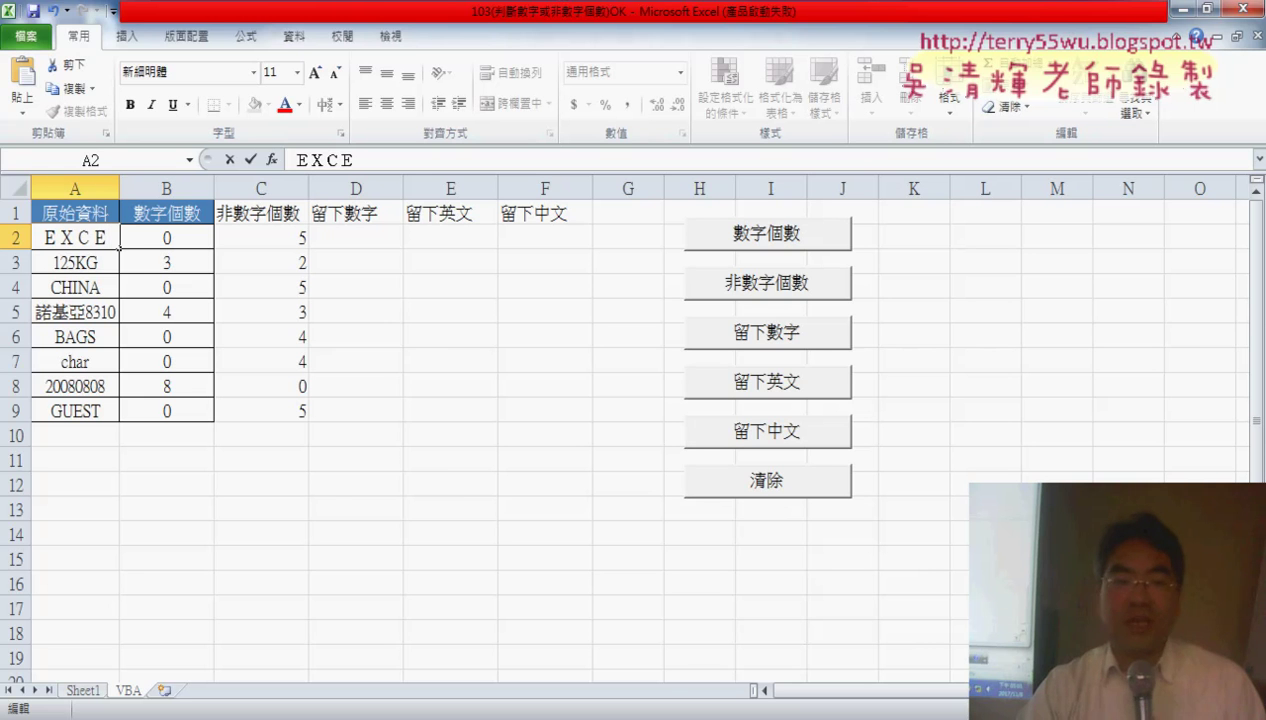
text( L)
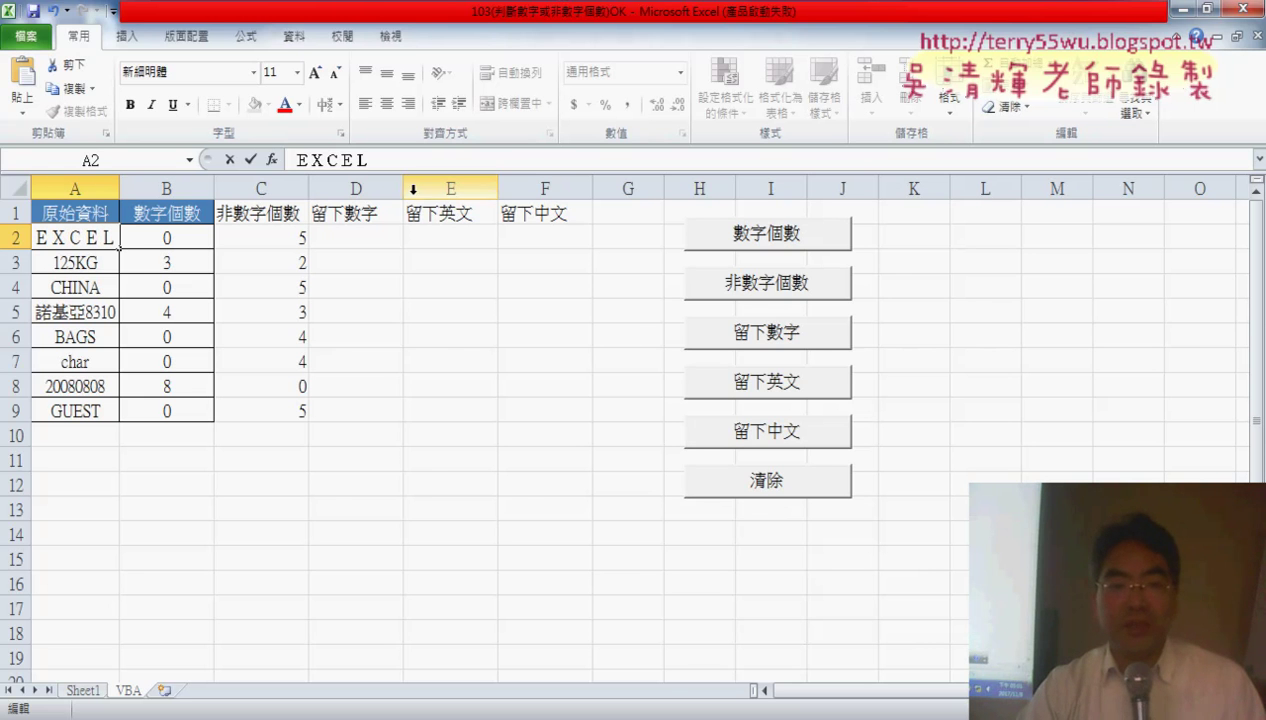
click(390, 374)
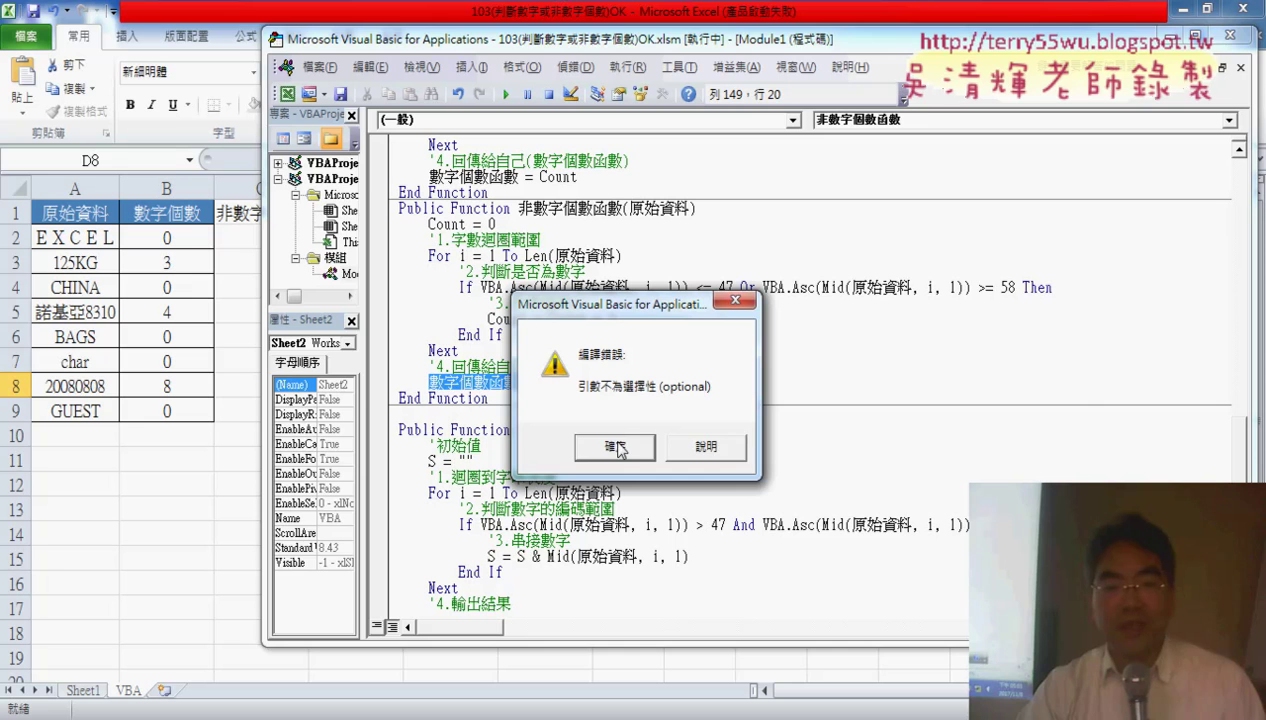
- Dismiss the compile error, paste 非數字個數函數 over the wrong return-line name, and resume with F5
click(617, 449)
key(Delete)
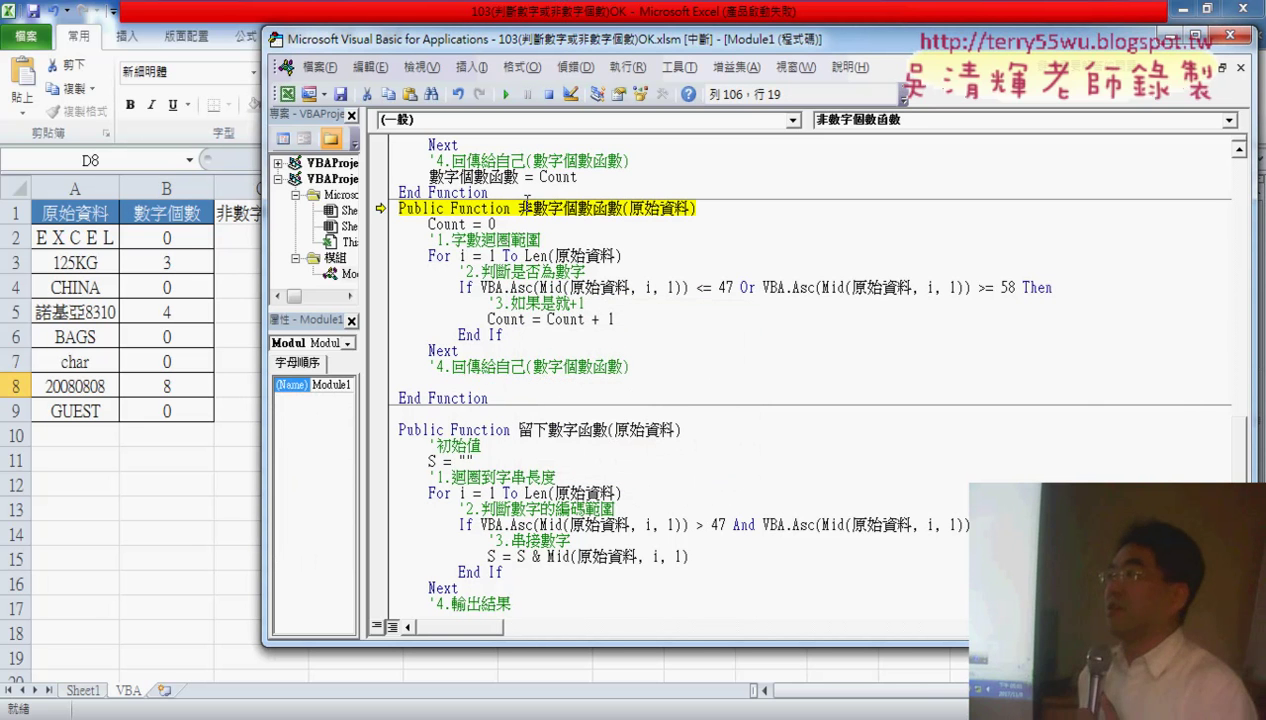
key(ctrl+z)
drag(519, 208, 620, 208)
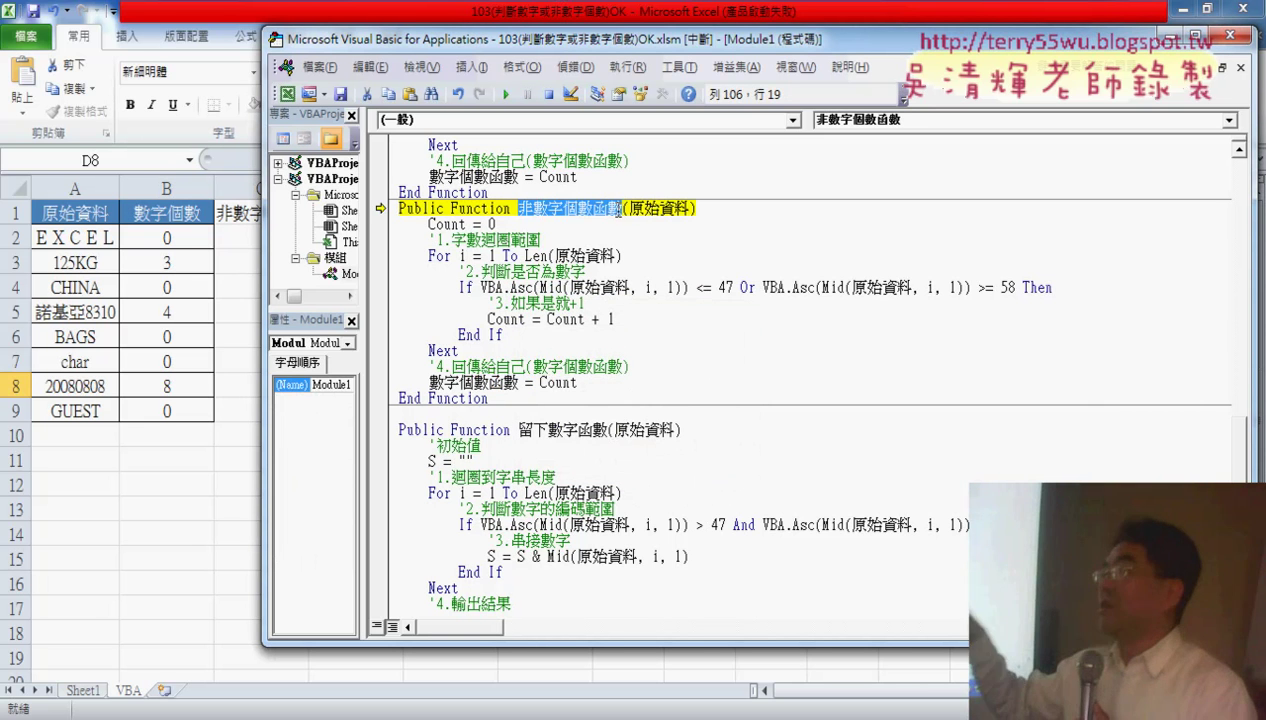
drag(429, 382, 523, 384)
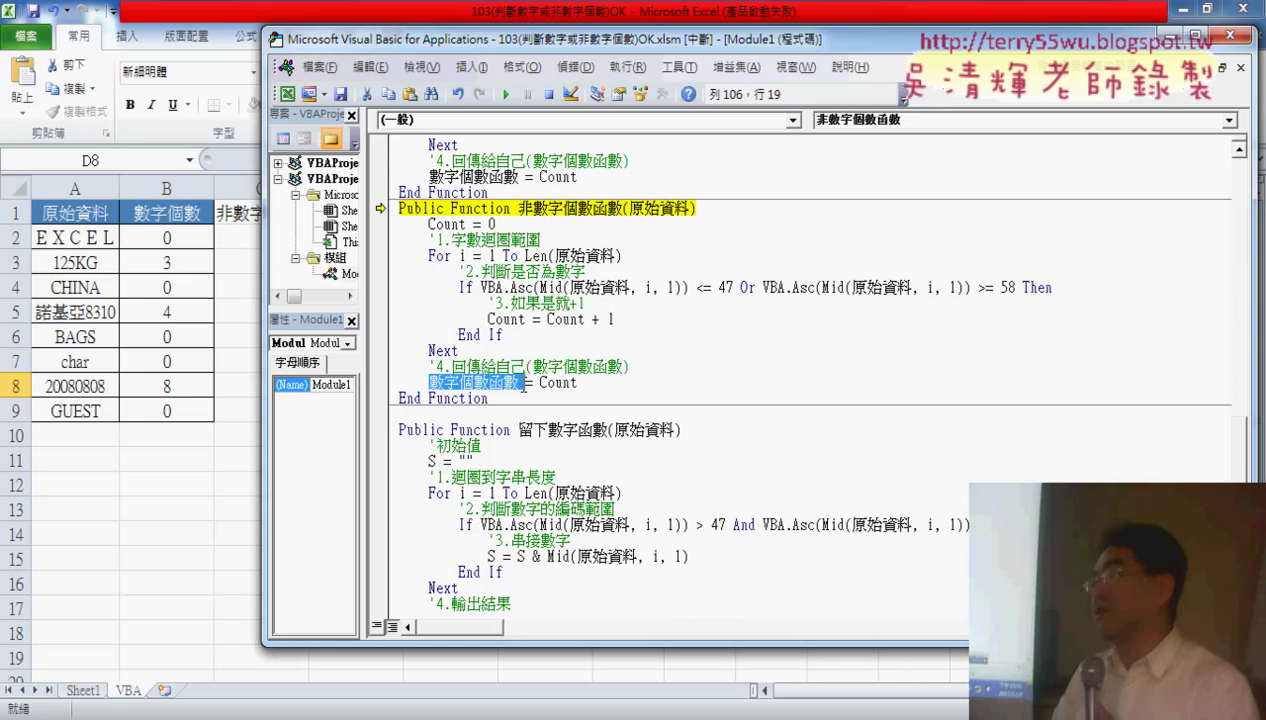
text(非數字個數函數)
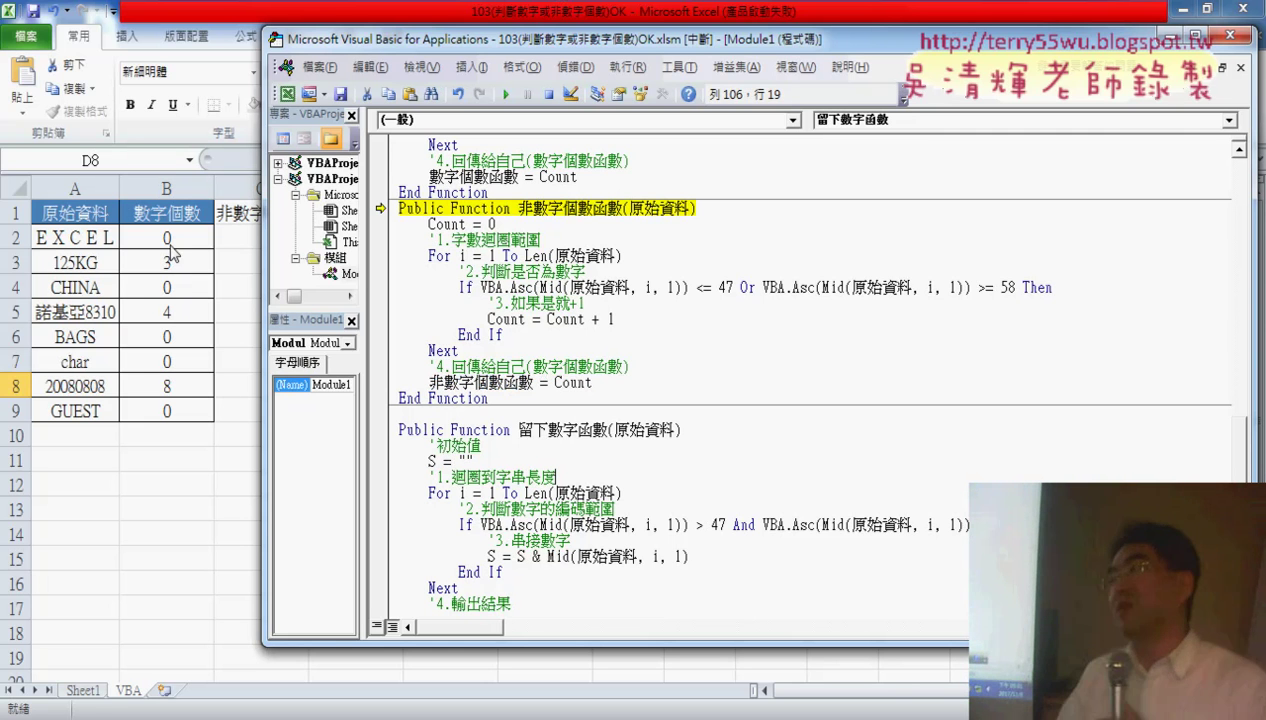
key(F5)
- Enter =留下中文函數(A2) in F2 and fill to F9, showing ＥＸＣＥＬ in F2 and 諾基亞 in F5
click(166, 287)
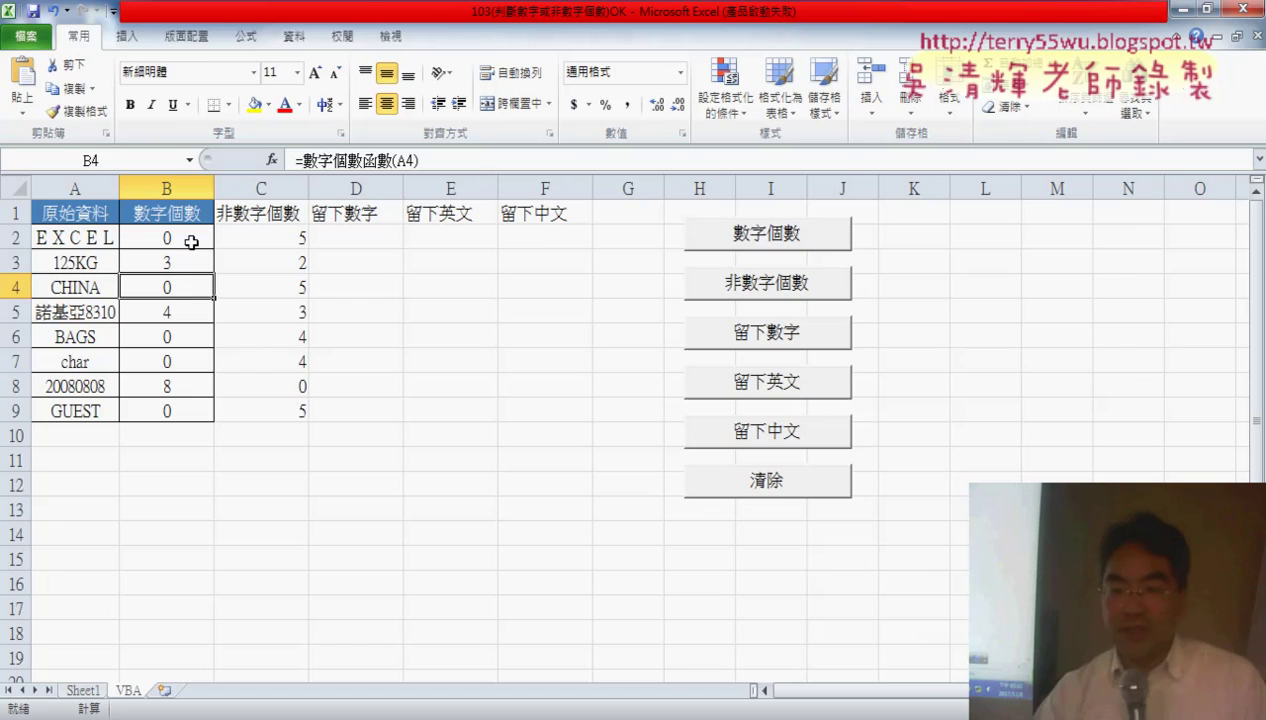
click(524, 242)
click(271, 160)
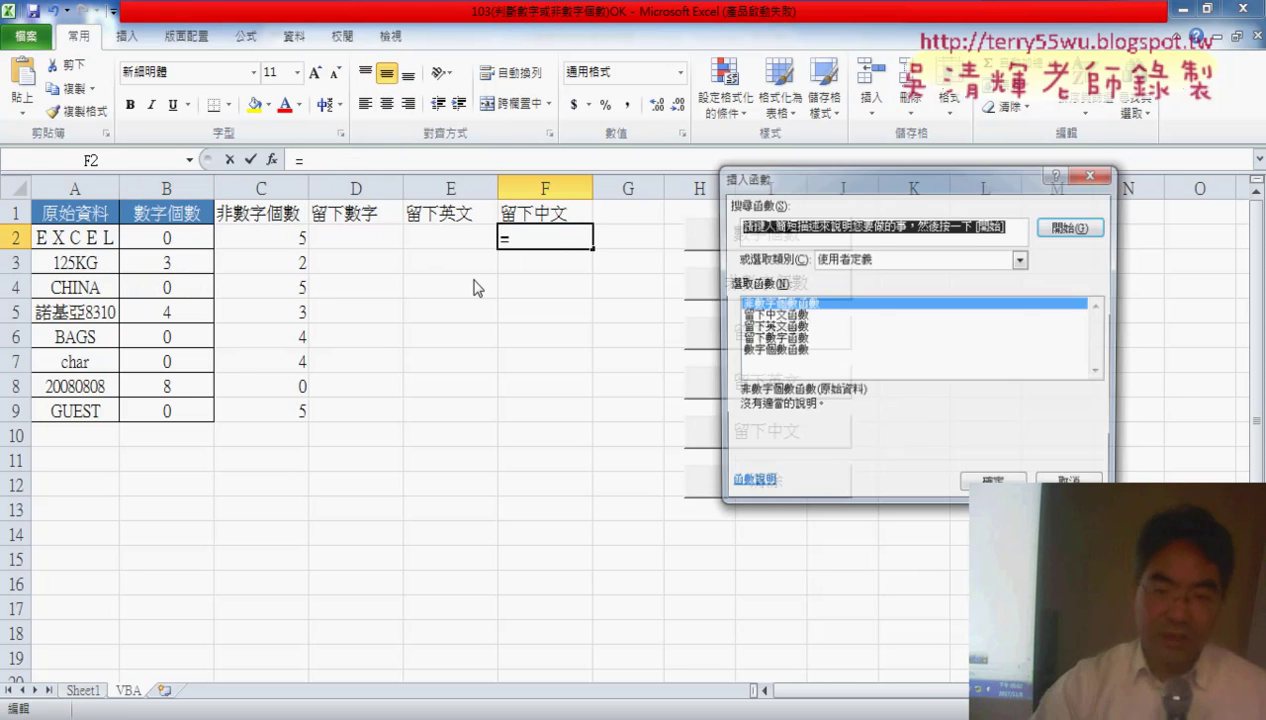
double_click(786, 315)
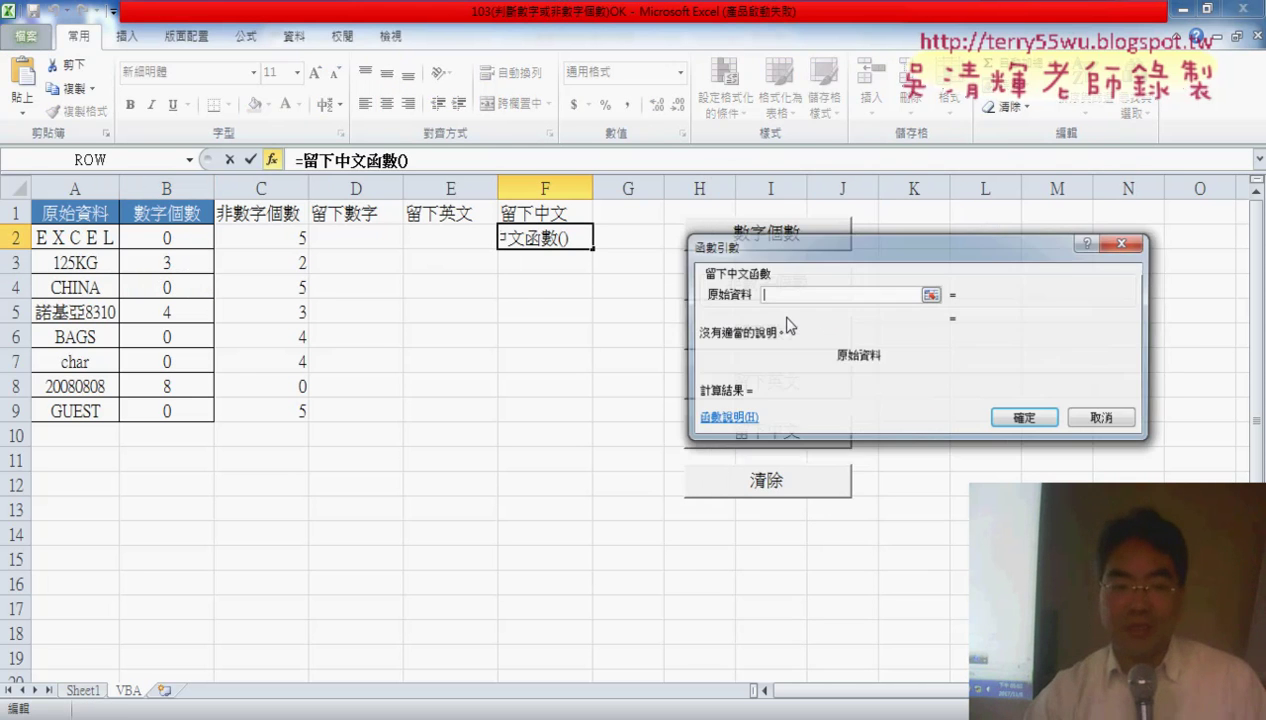
click(88, 237)
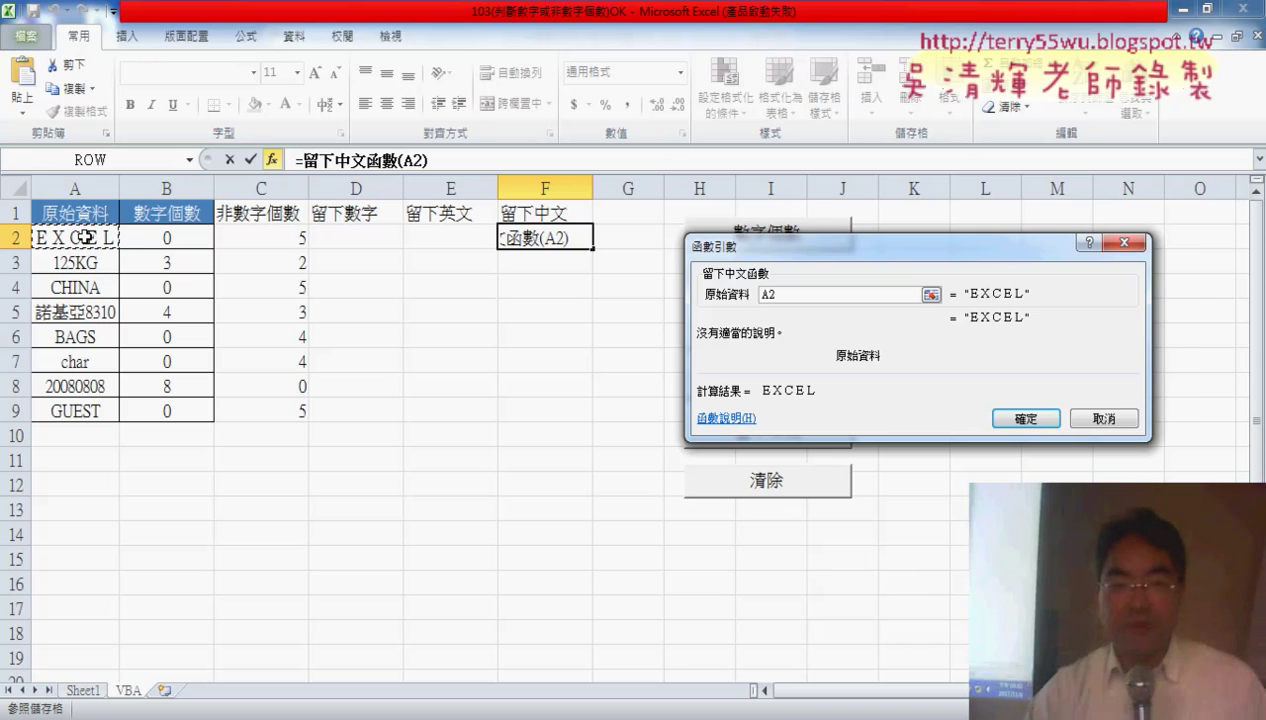
click(1026, 418)
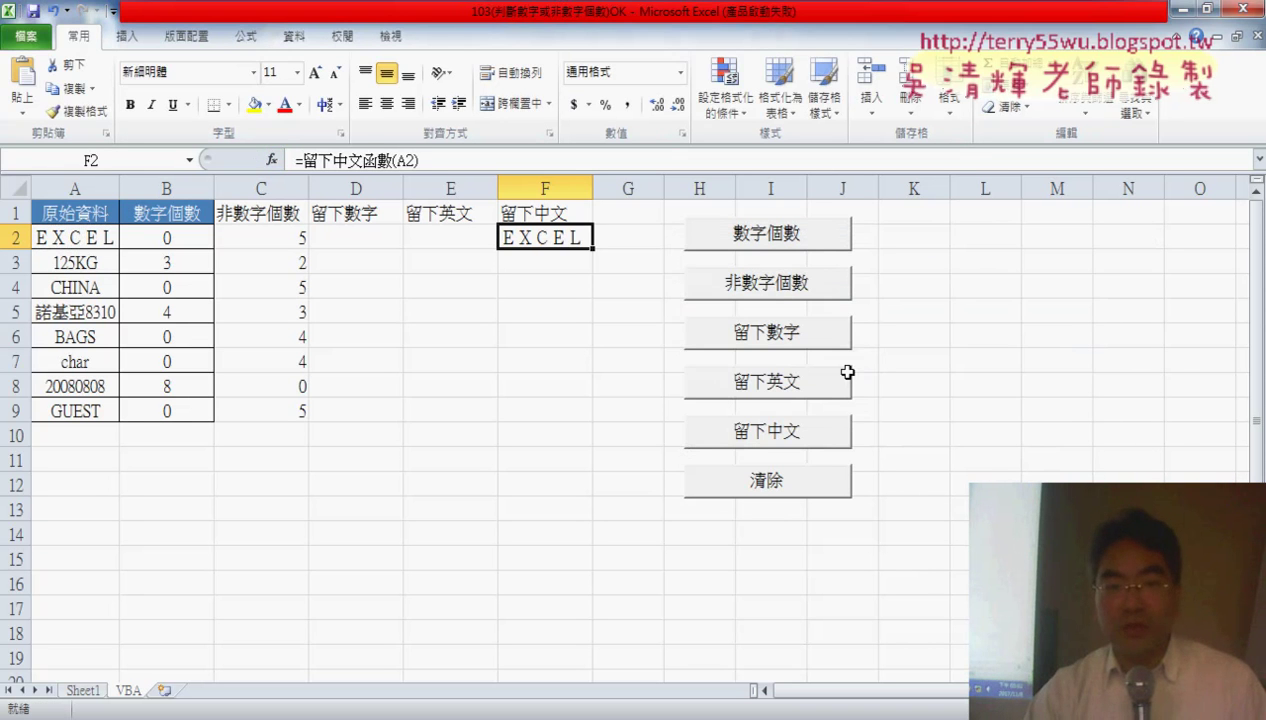
drag(590, 247, 593, 428)
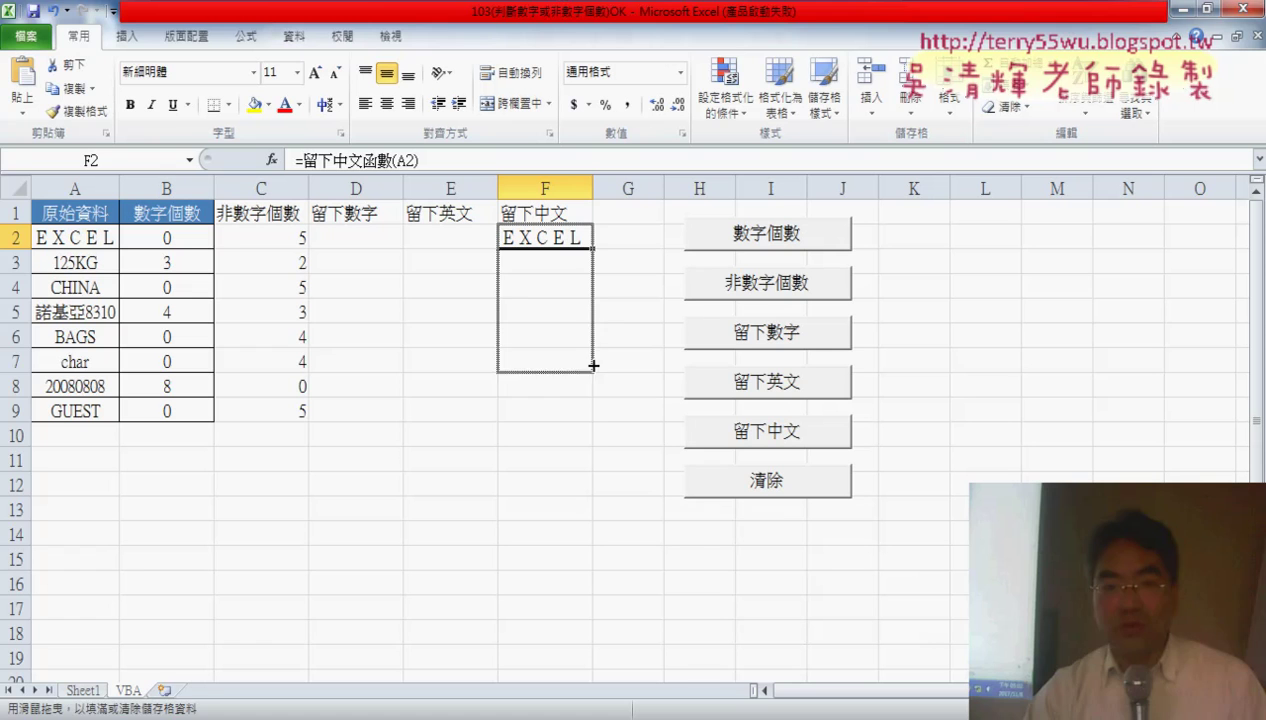
click(546, 240)
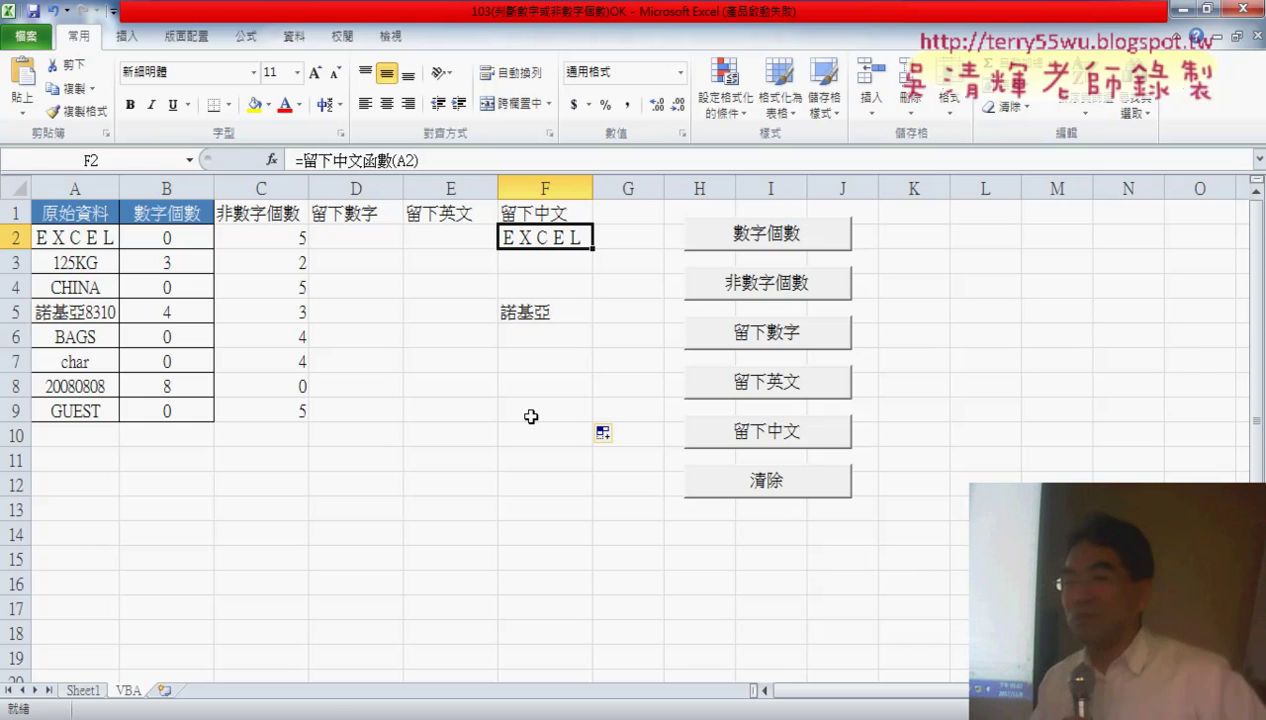
- Uncomment the StrConv vbNarrow line in 留下中文函數
click(483, 655)
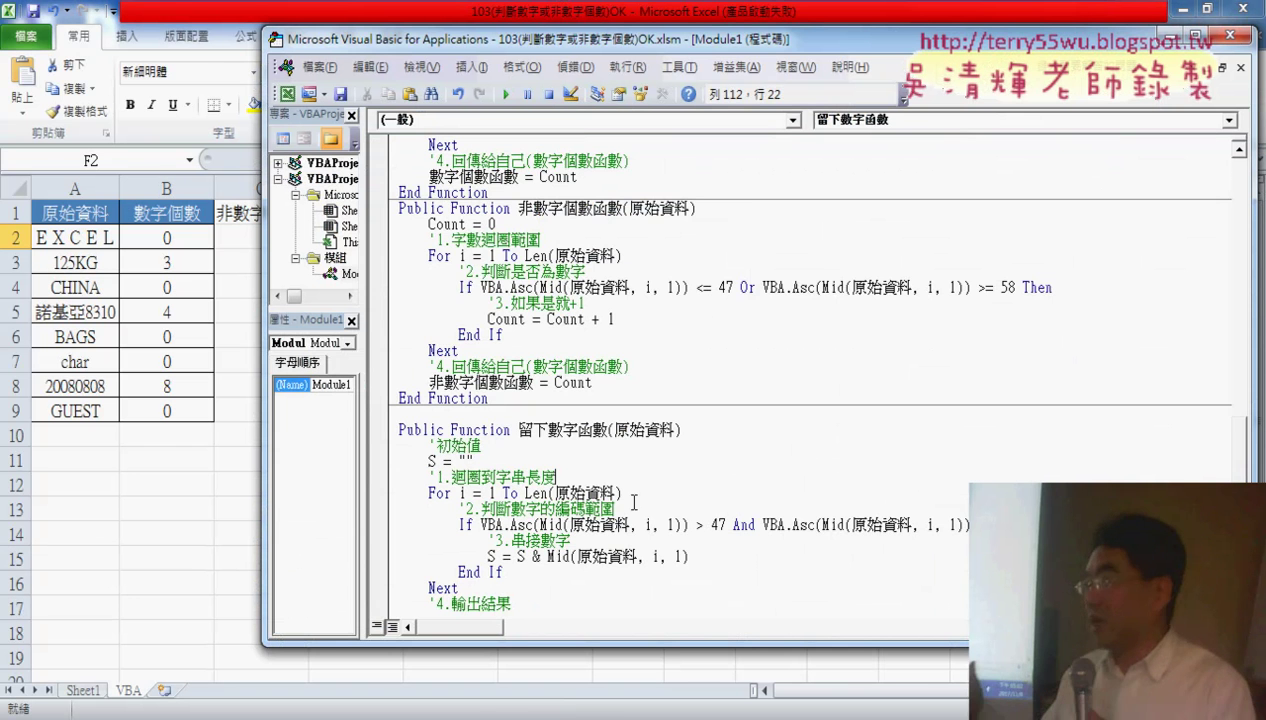
scroll(565, 461, down, 2)
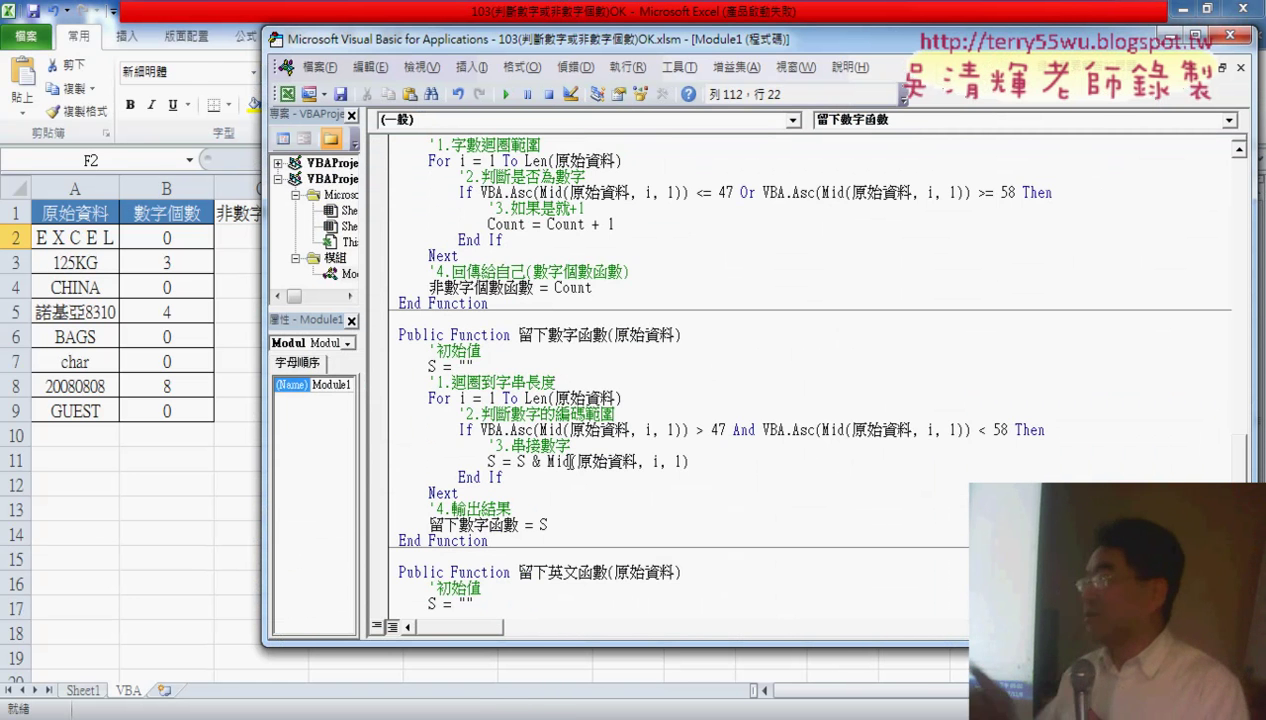
scroll(570, 462, down, 3)
scroll(570, 462, down, 6)
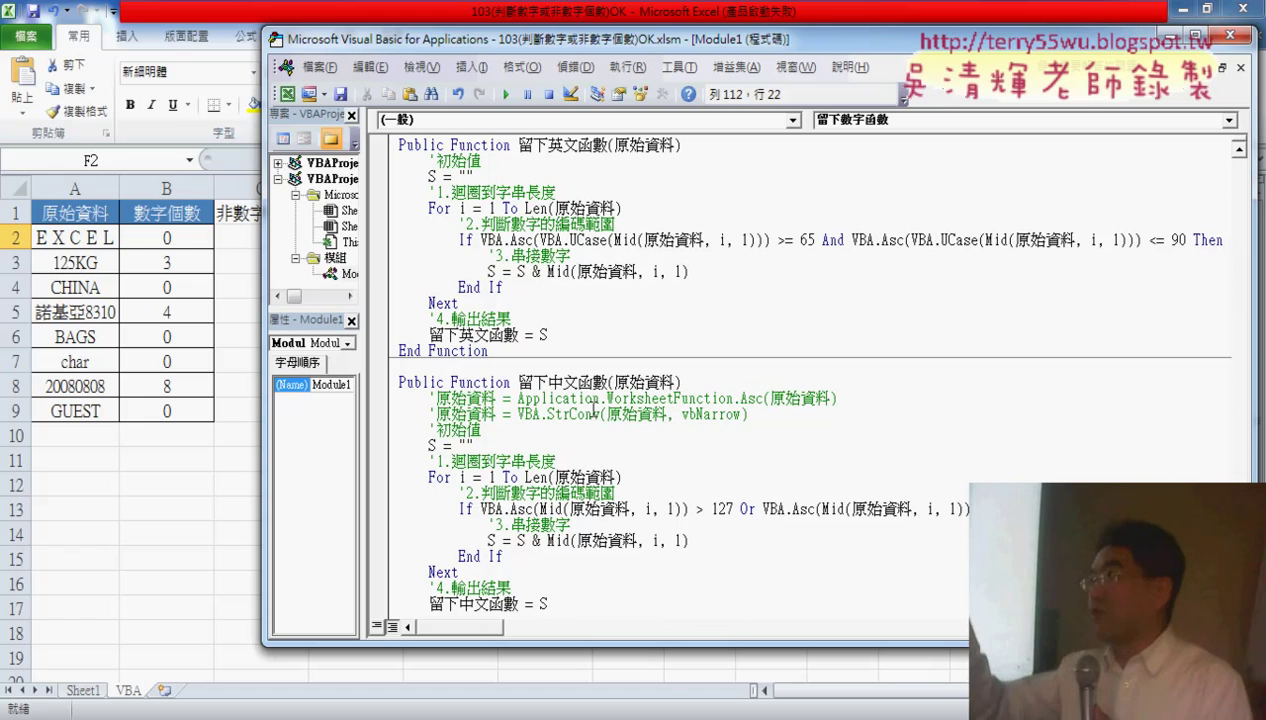
click(431, 412)
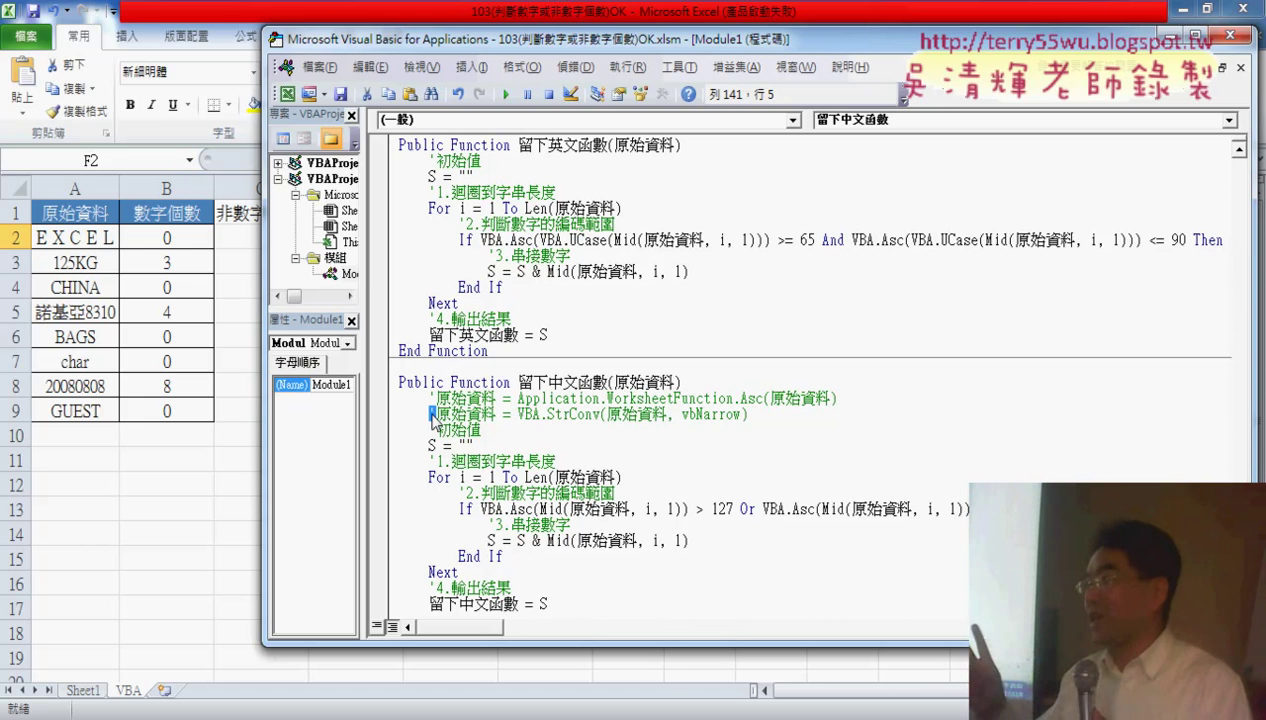
key(Delete)
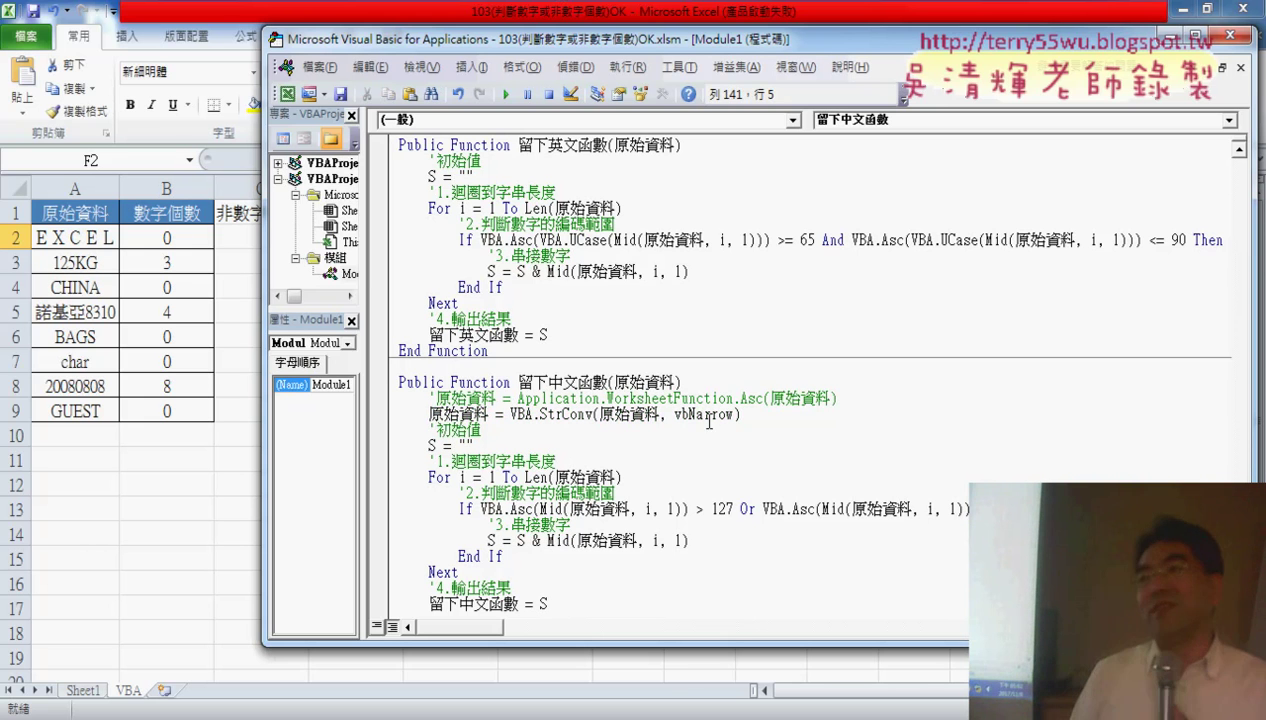
- Re-enter the F2 formula and refill it to F9, leaving only 諾基亞 in F5
click(124, 489)
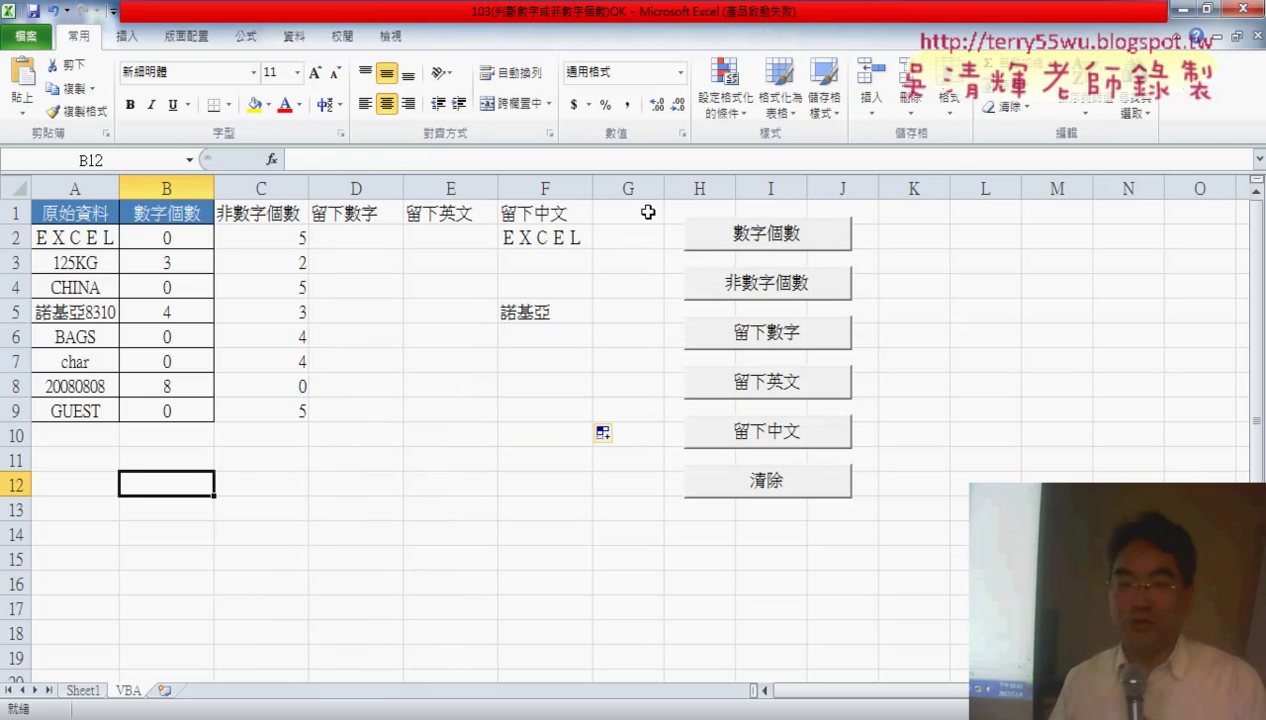
click(549, 238)
click(373, 160)
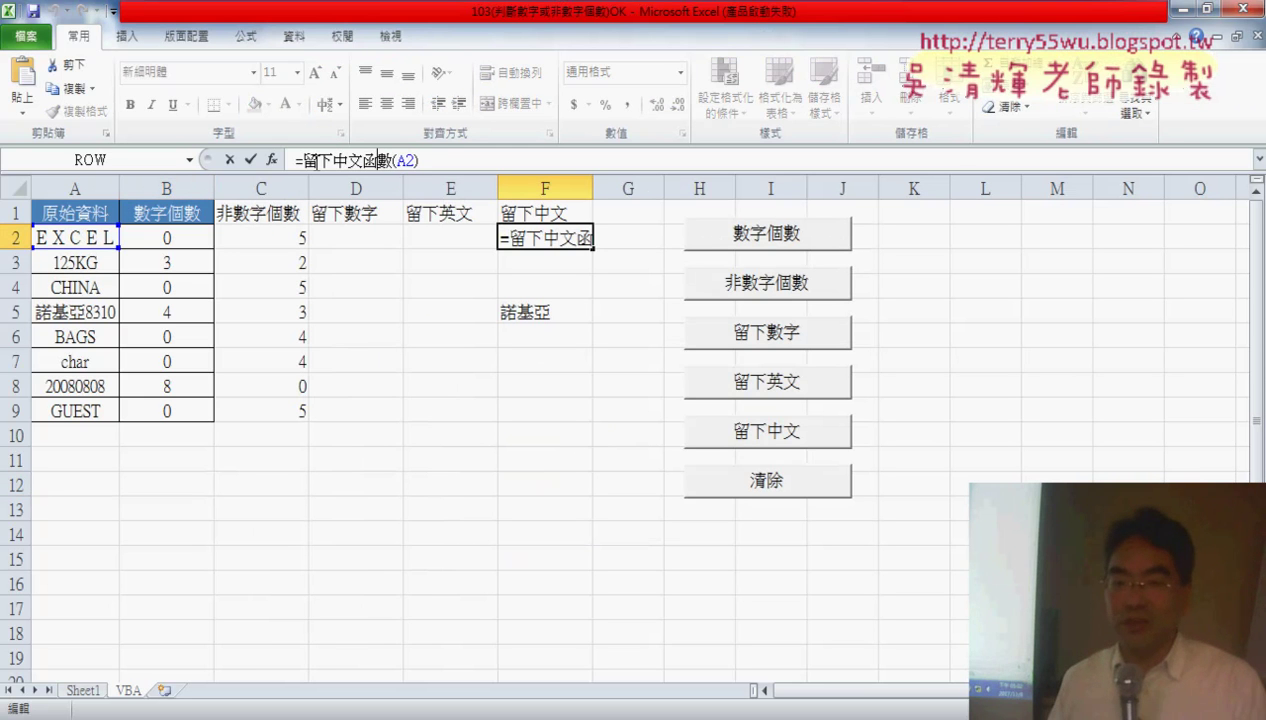
click(254, 160)
drag(593, 249, 594, 420)
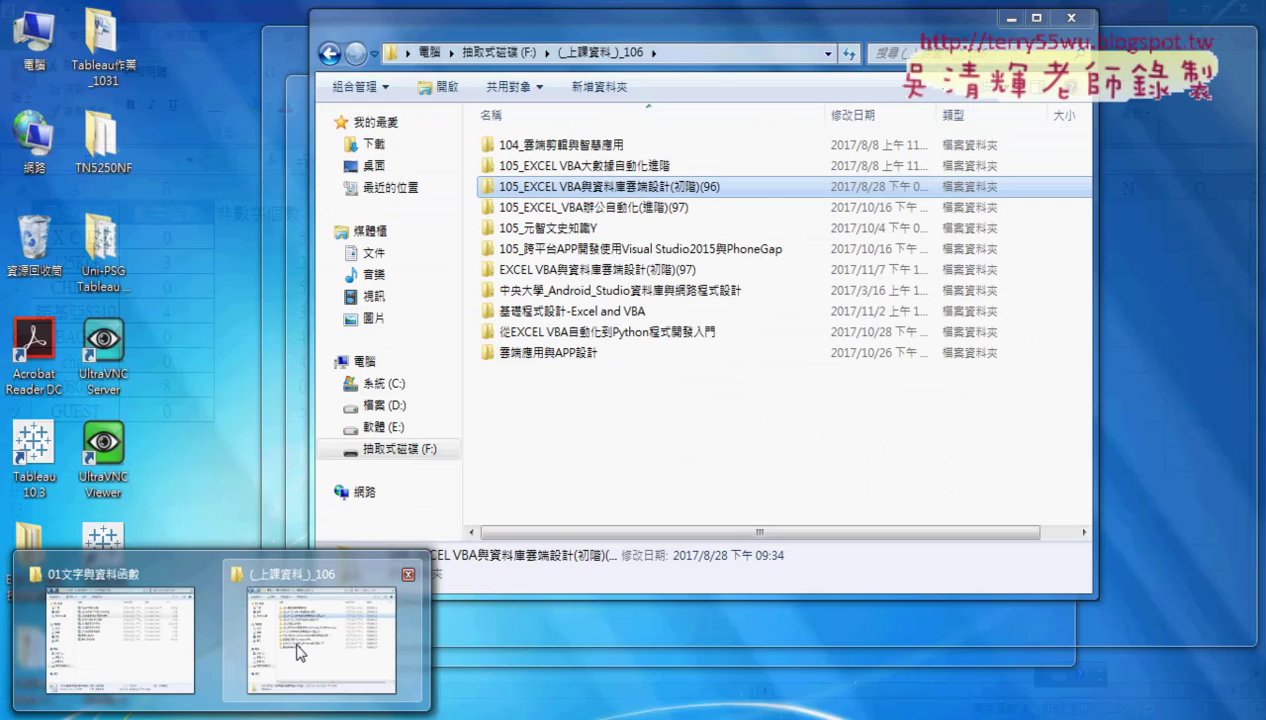
- Browse the 02邏輯函數 and 01文字與資料函數 folders, then go back to 範例檔(統一)
click(341, 626)
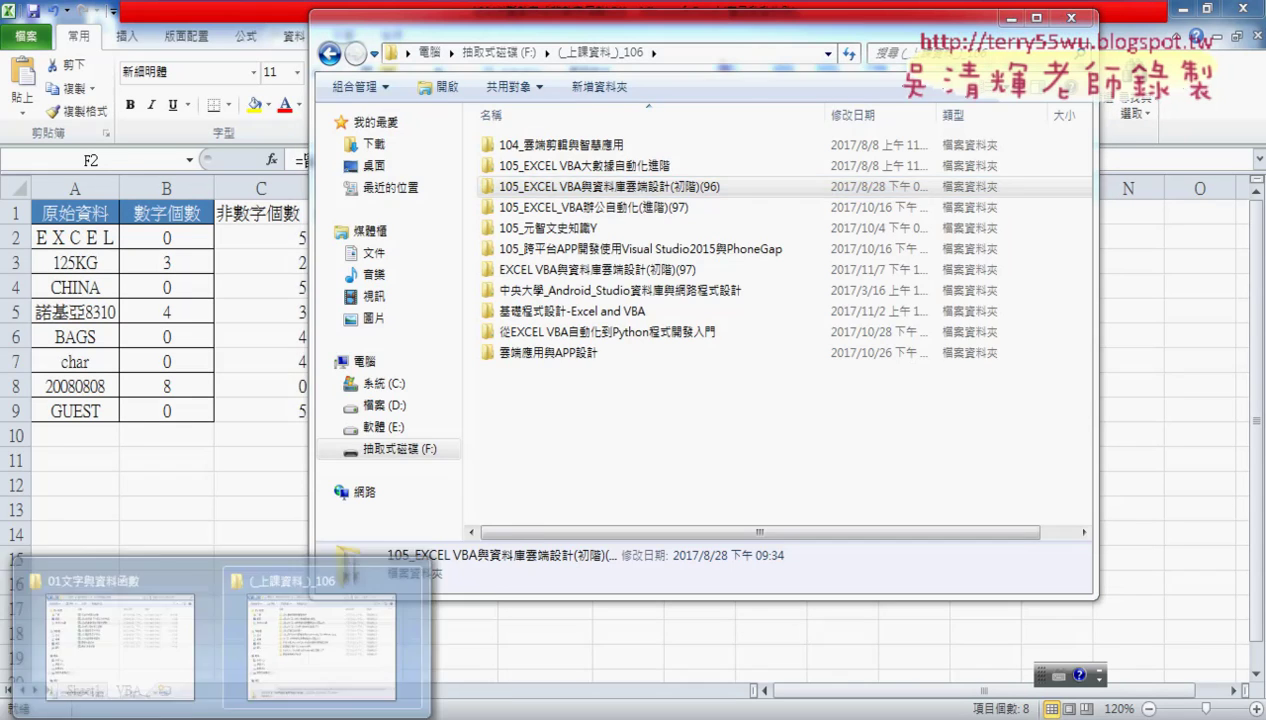
click(150, 627)
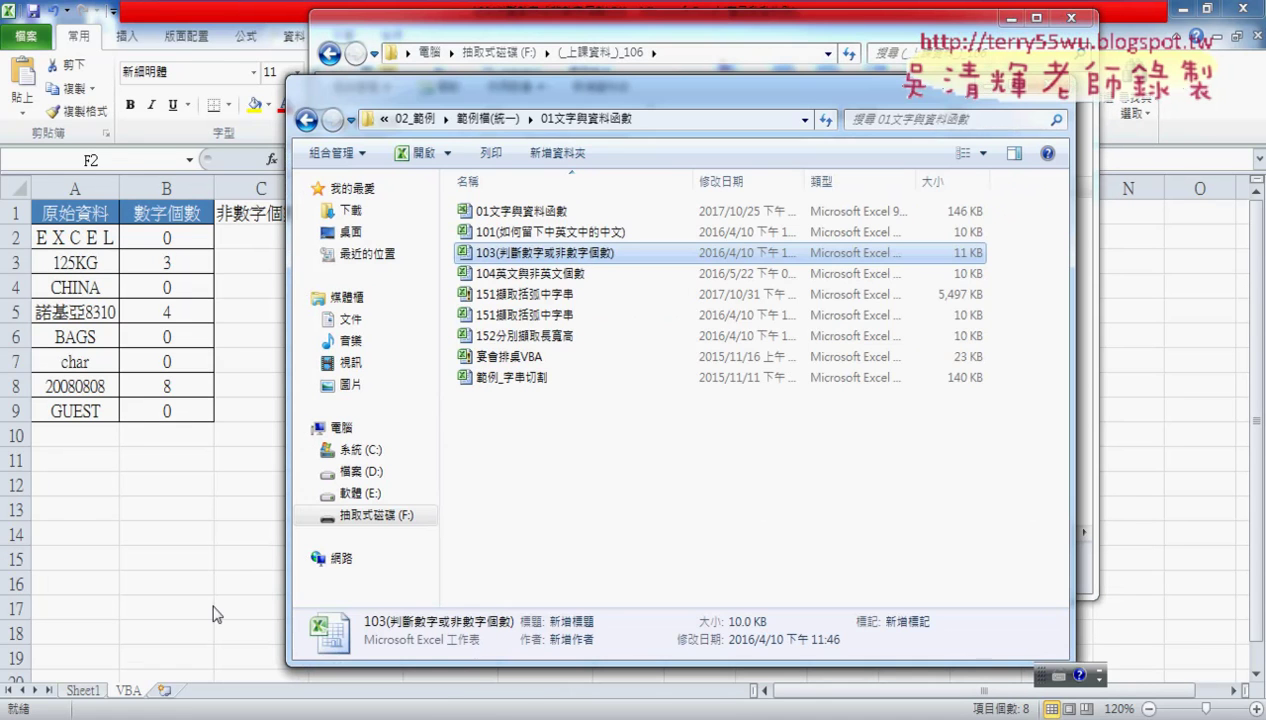
click(487, 118)
double_click(505, 232)
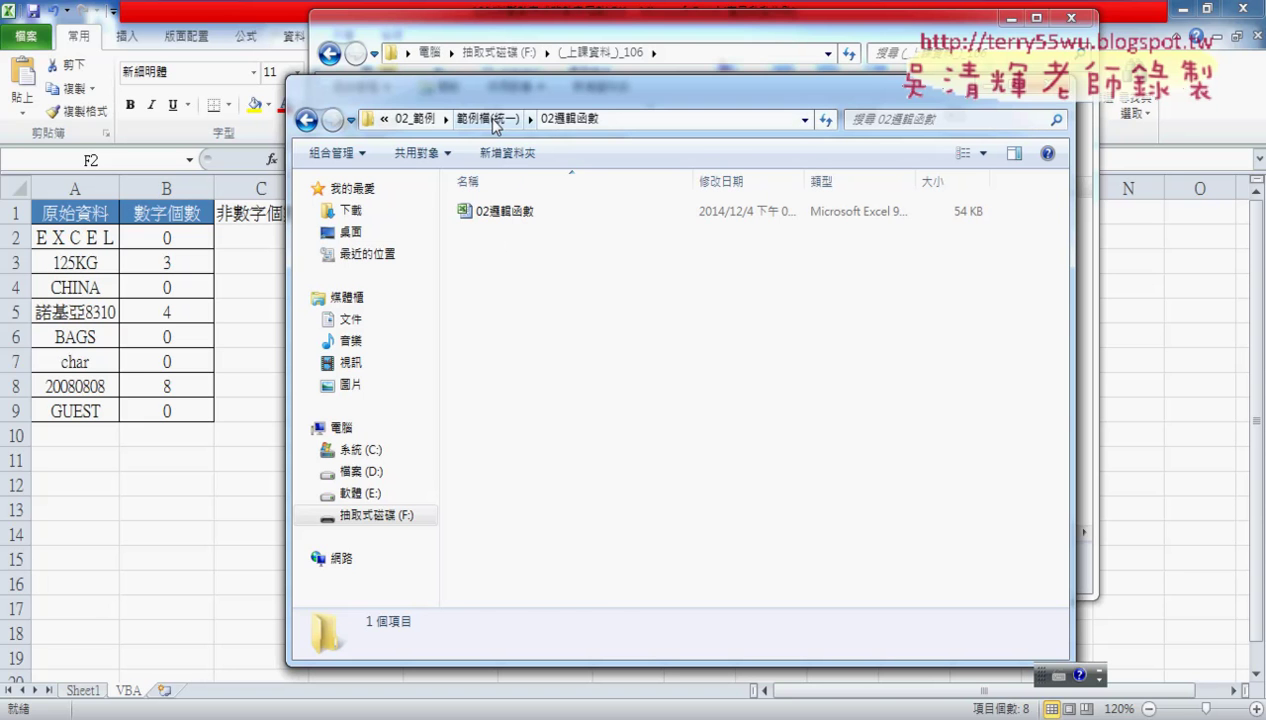
click(487, 118)
double_click(510, 211)
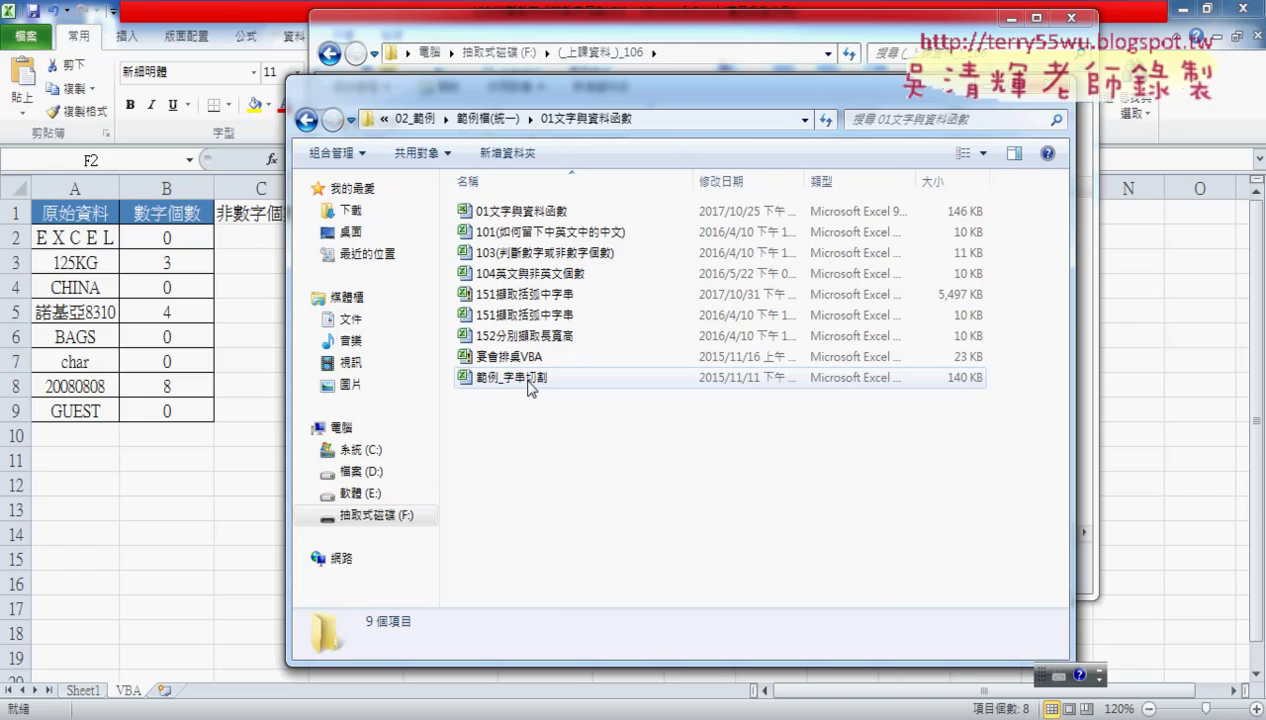
click(530, 388)
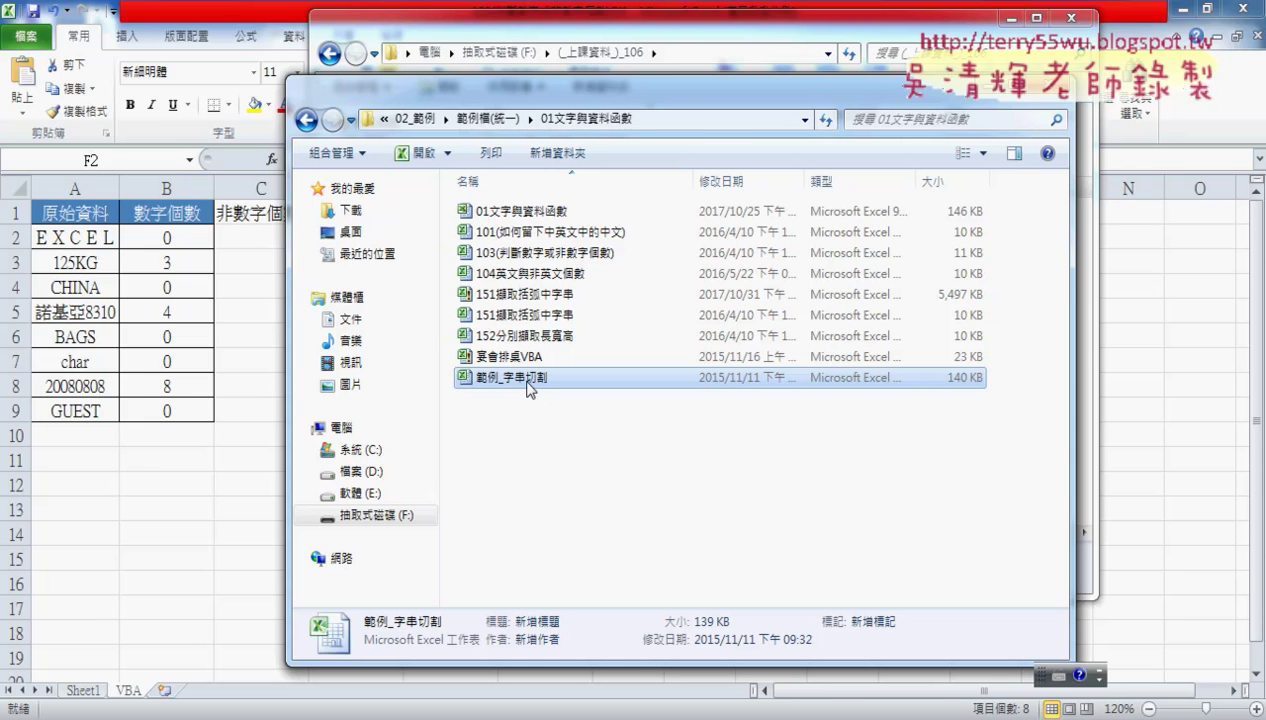
click(307, 120)
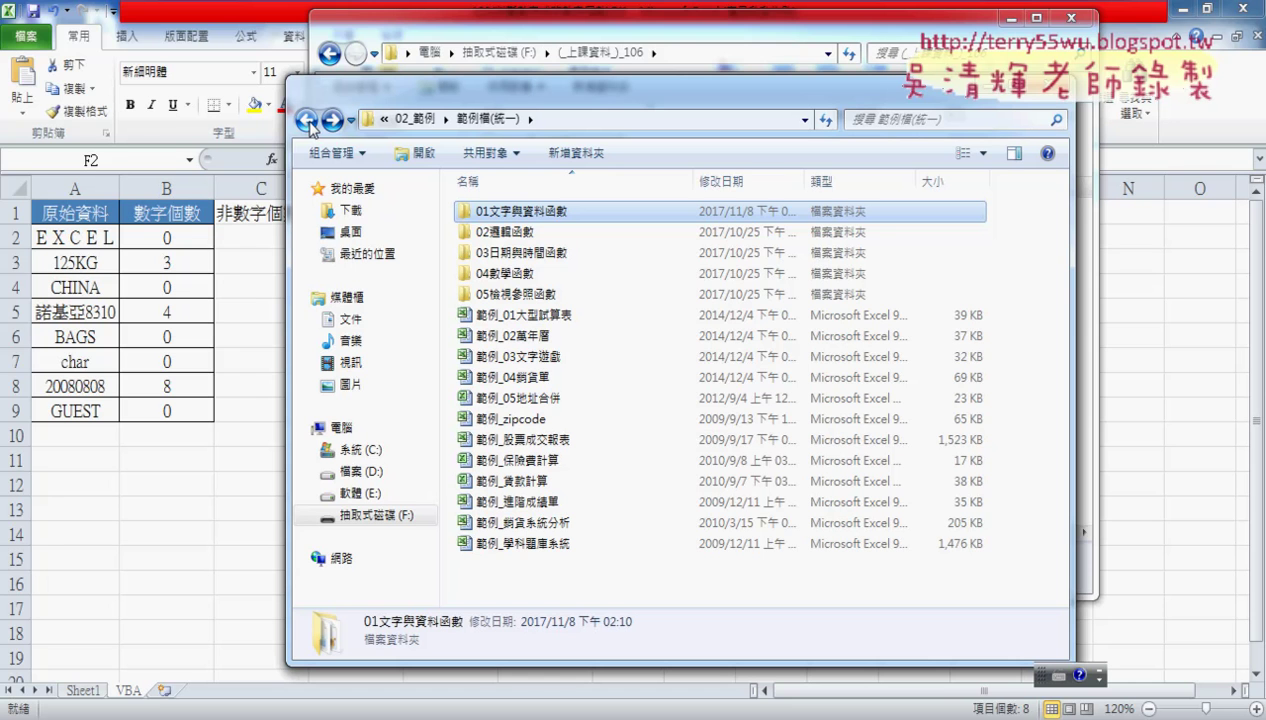